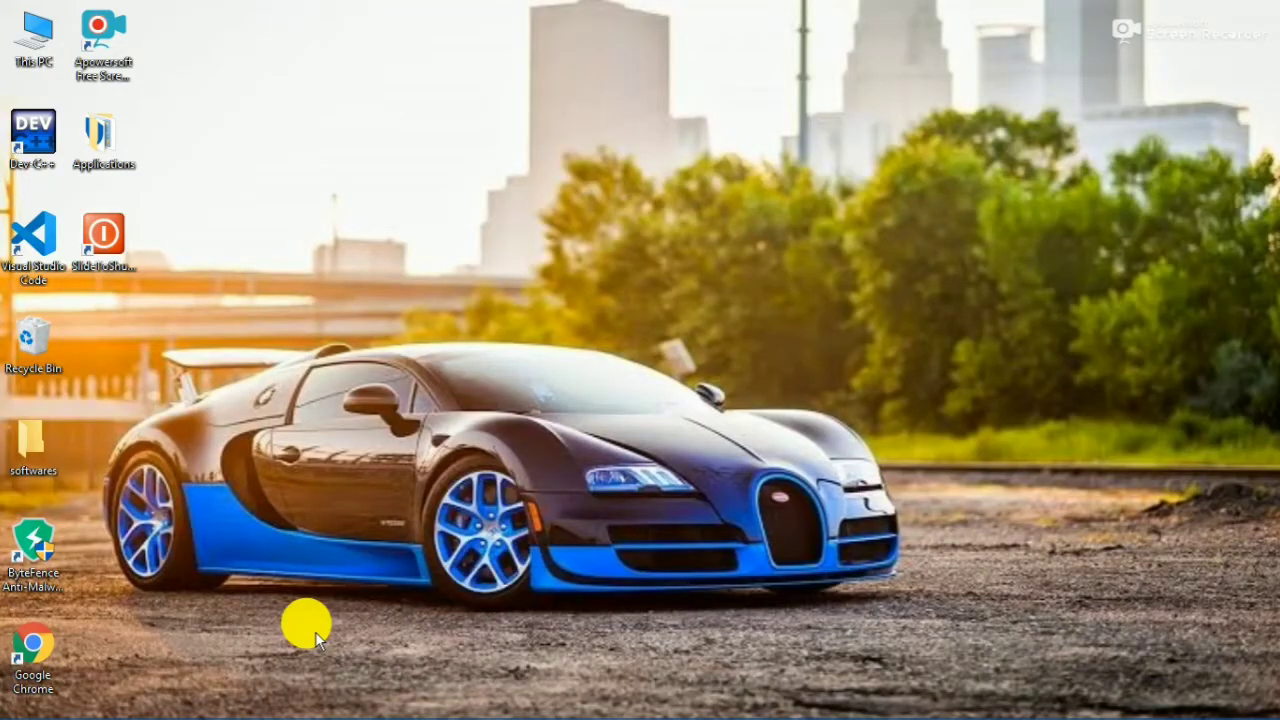
Refresh the desktop several times from its right-click menu
right_click(316, 633)
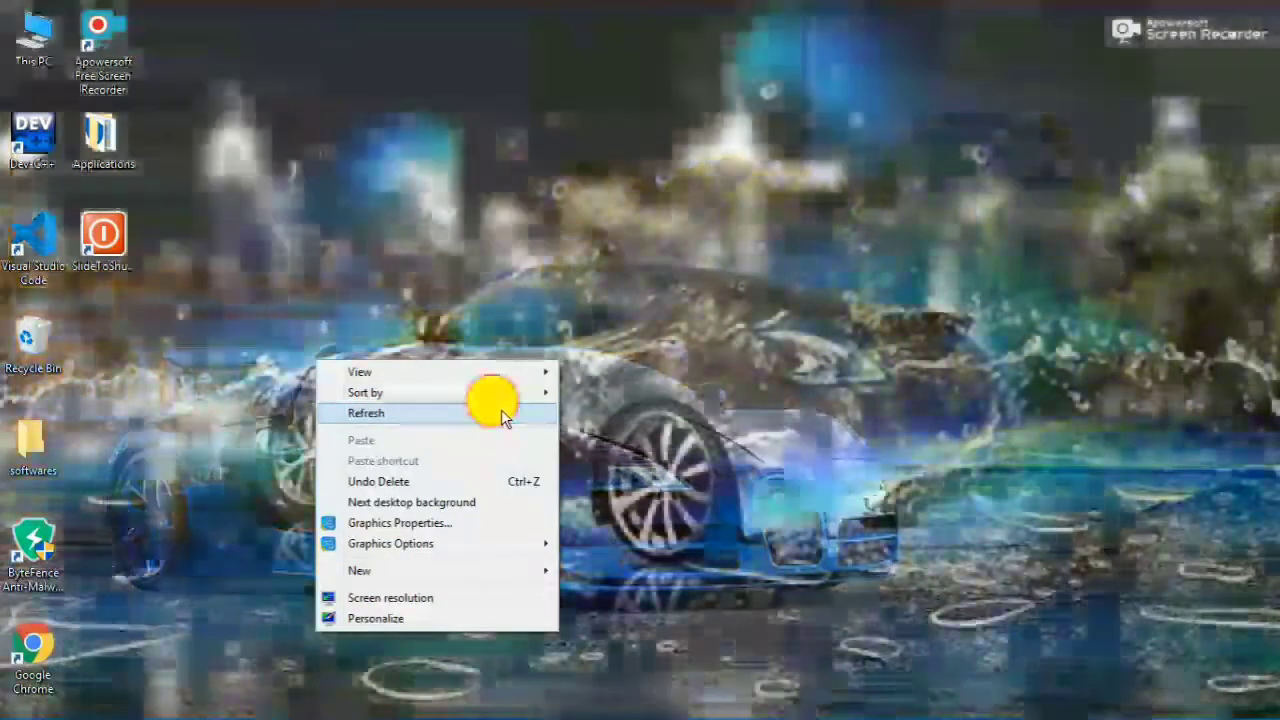
right_click(502, 411)
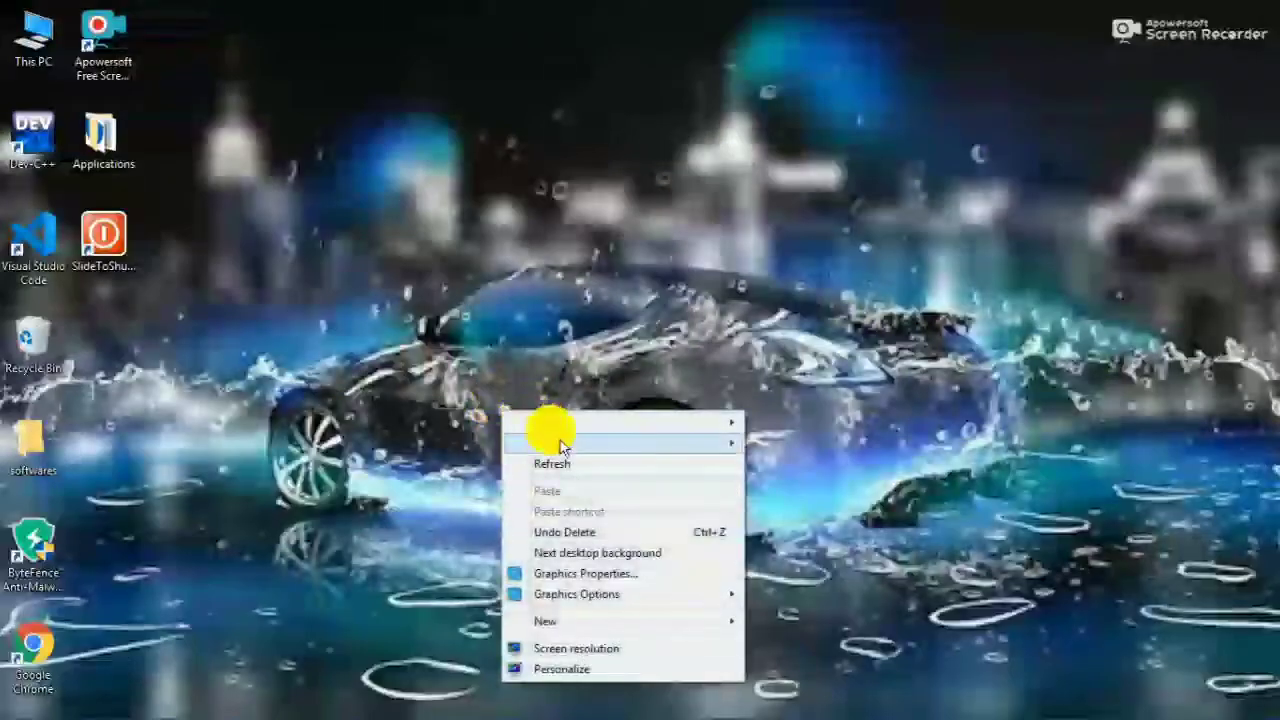
click(562, 462)
right_click(580, 202)
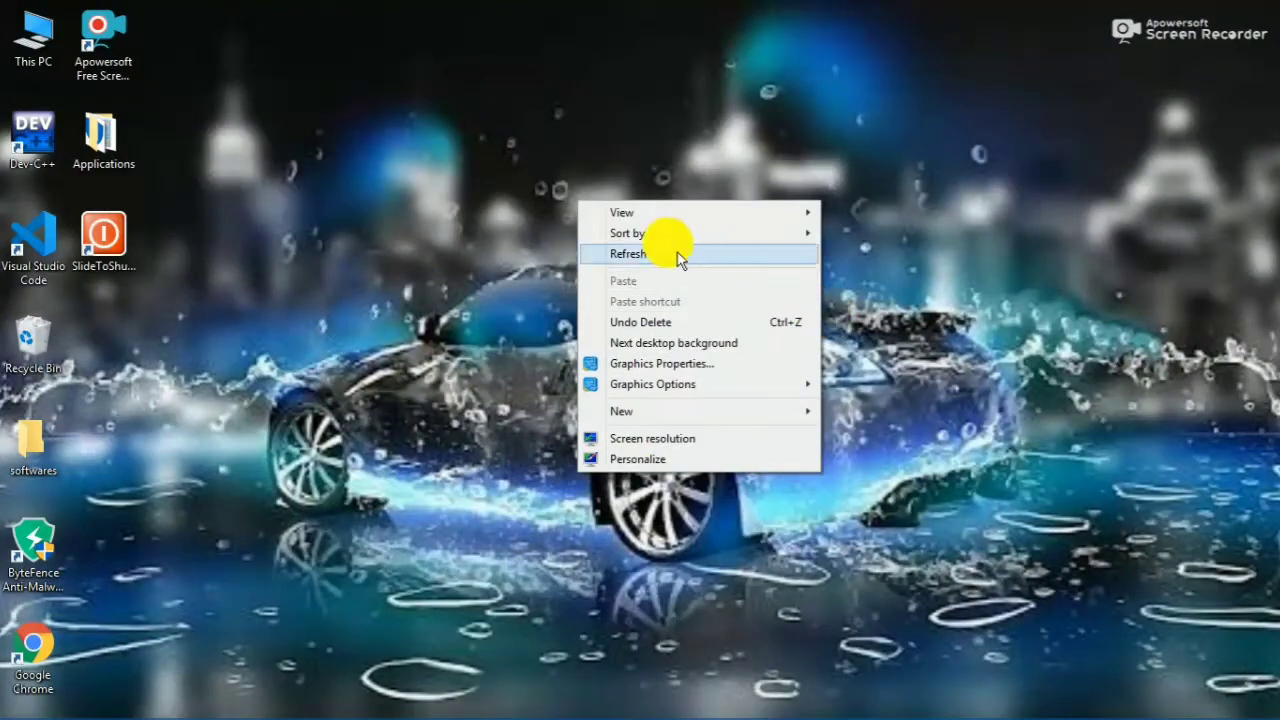
click(676, 253)
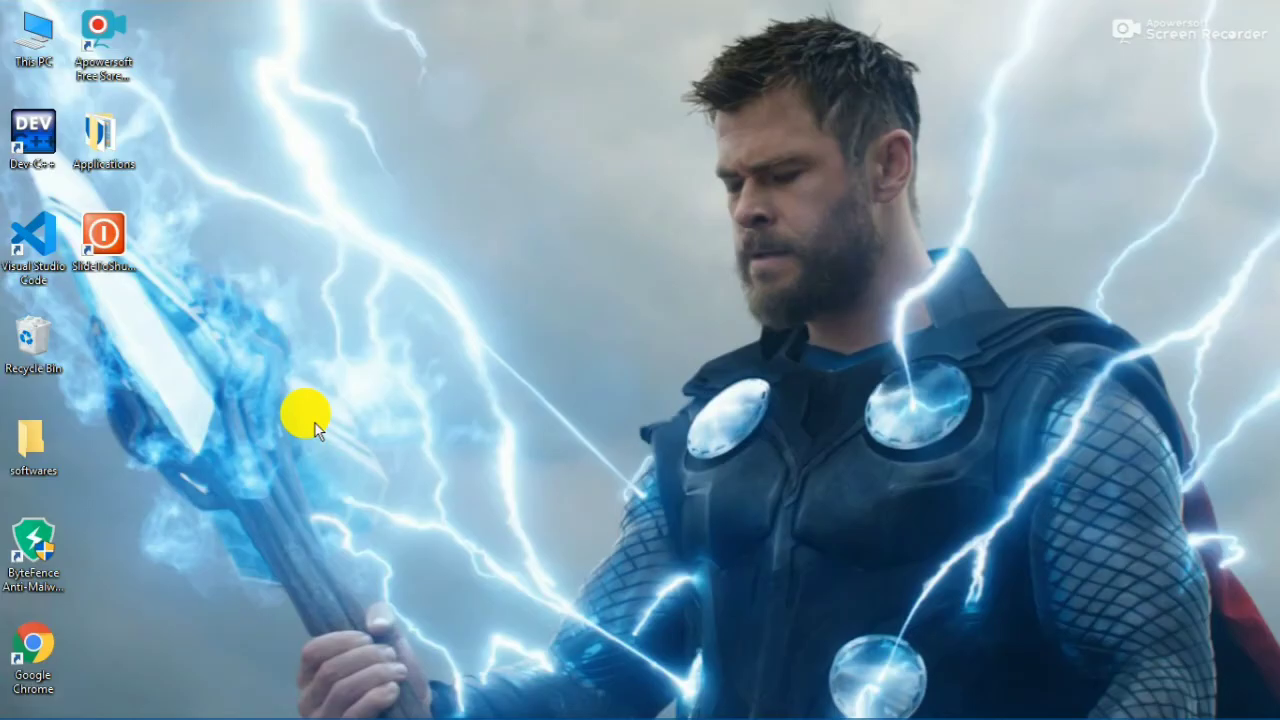
right_click(315, 423)
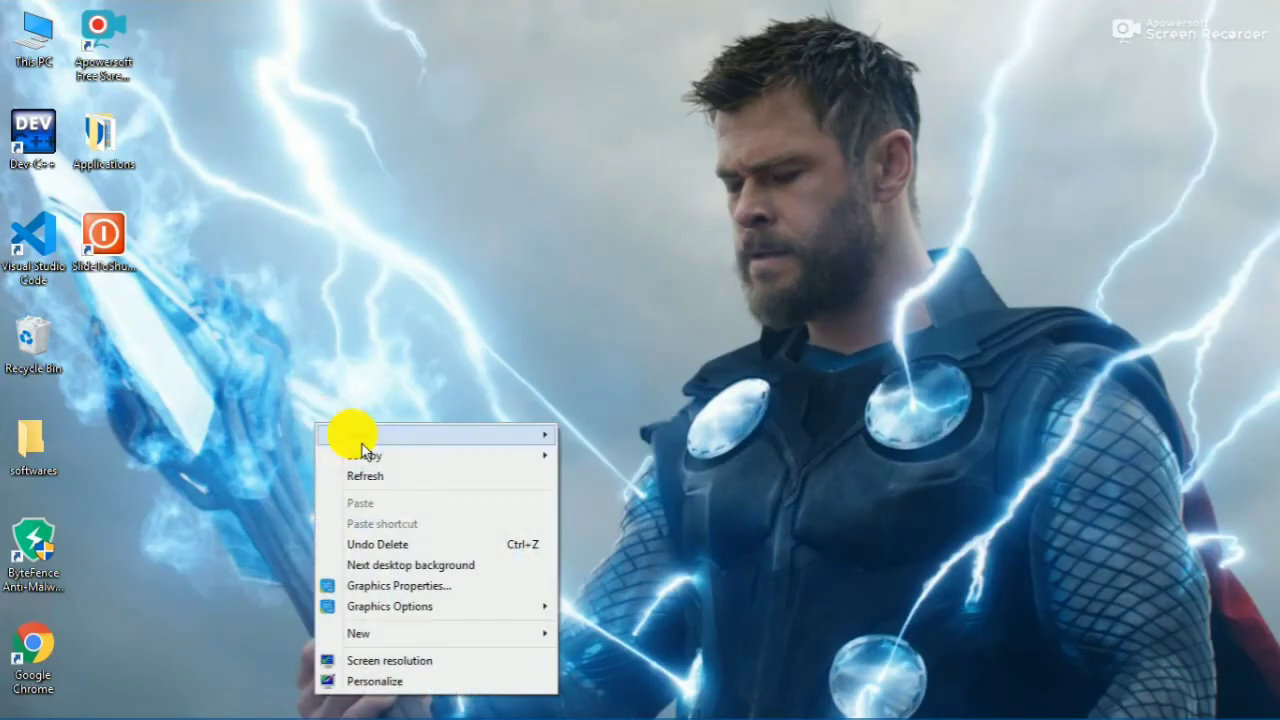
click(392, 473)
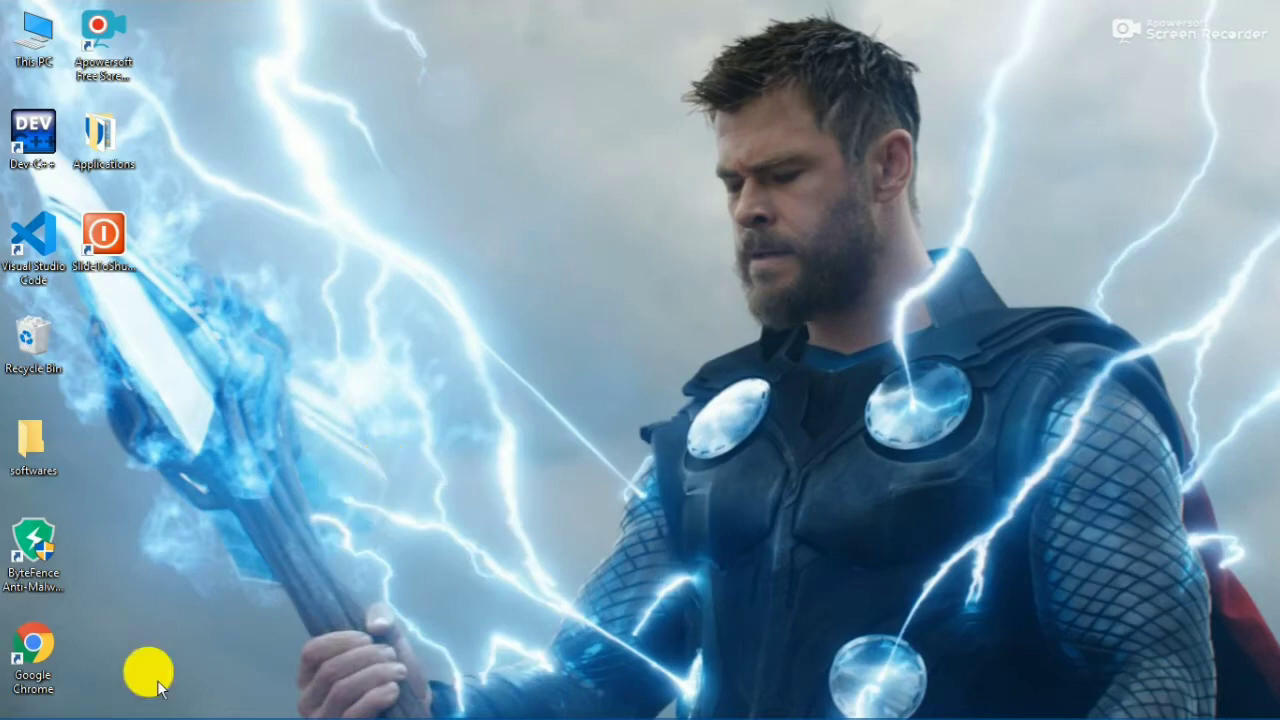
Try launching 'powerpoint' from the Run dialog, dismiss the not-found error, and close Run
key(super+r)
text(o)
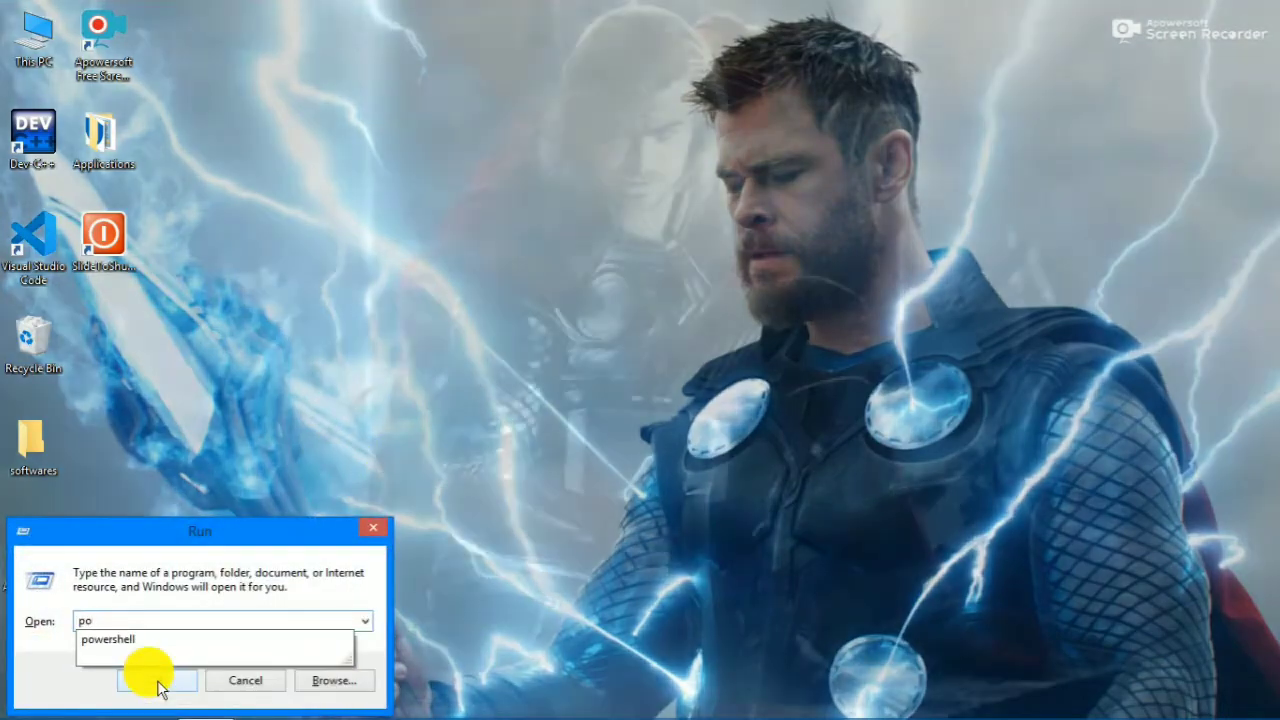
text(wer)
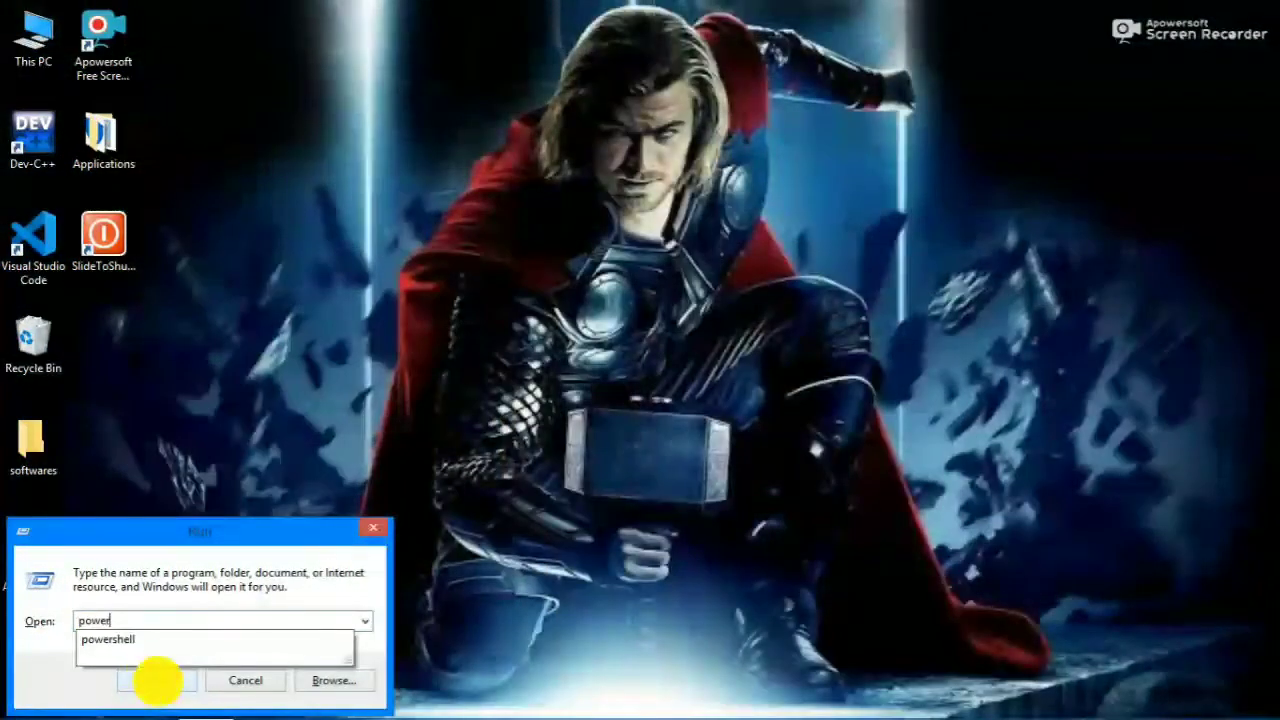
text(point)
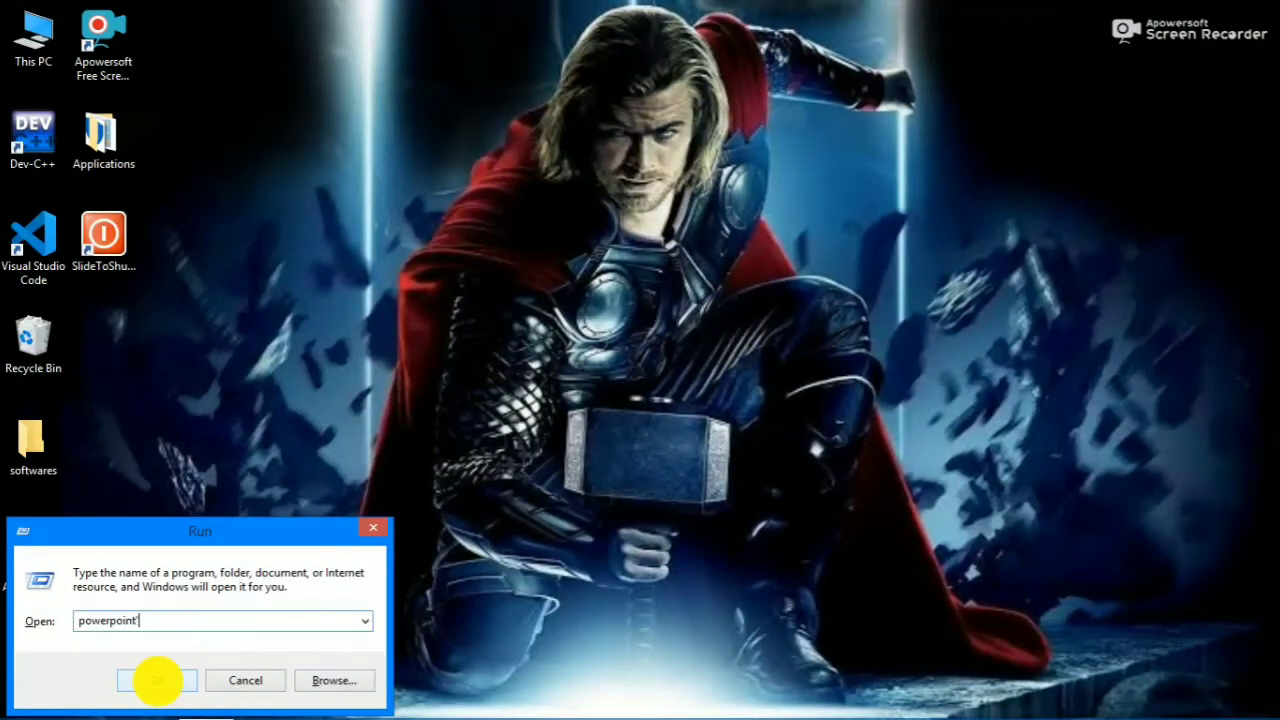
click(157, 680)
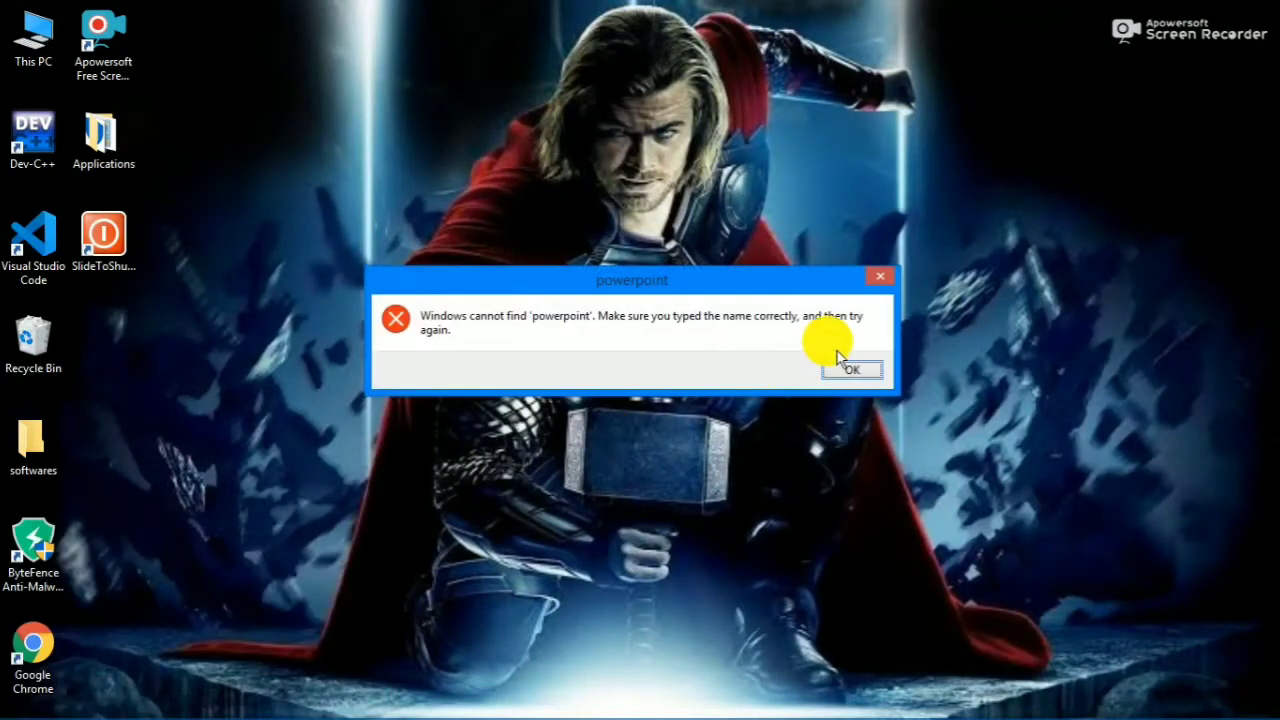
click(849, 368)
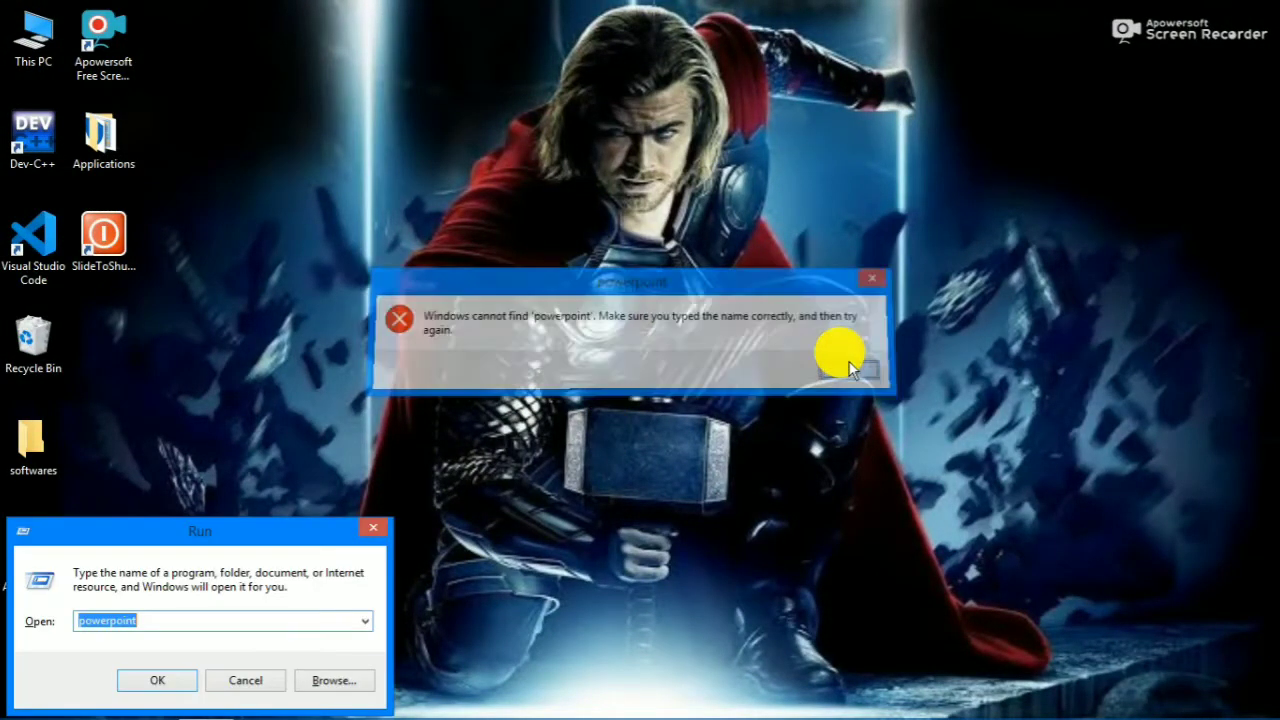
click(364, 538)
Search the Start screen for 'power' and launch Microsoft Office PowerPoint 2007
key(super)
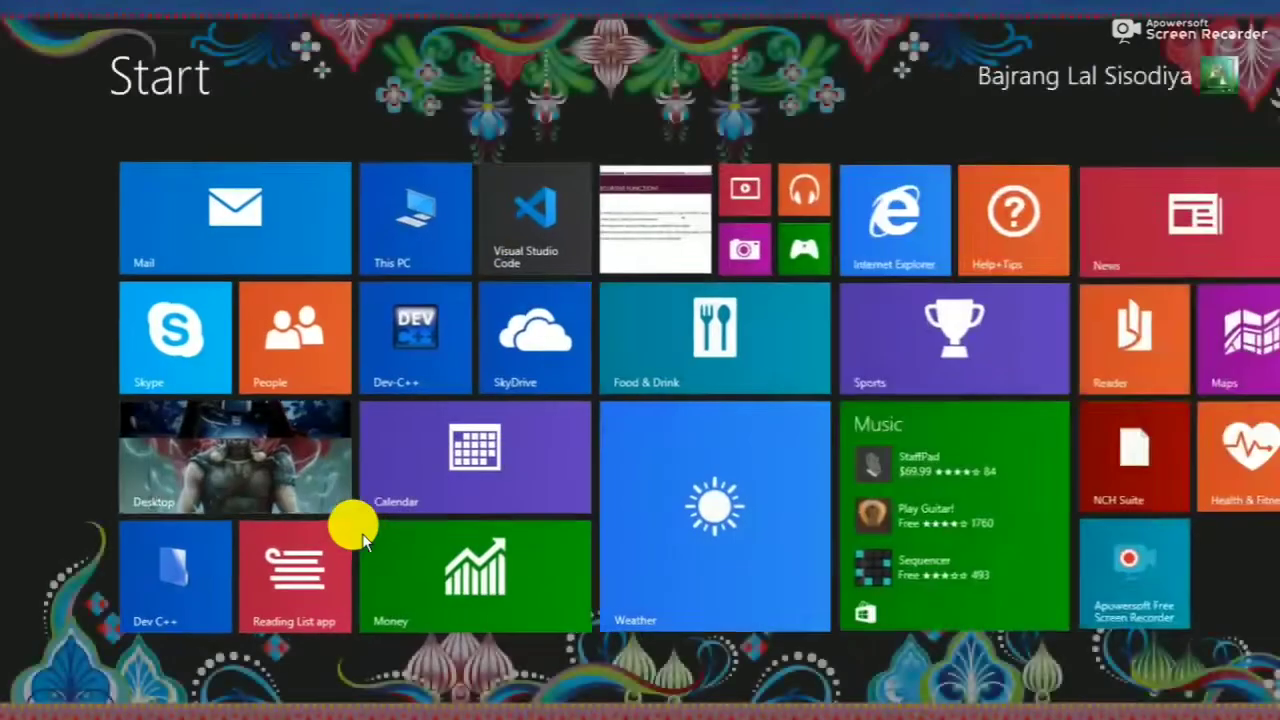
text(pow)
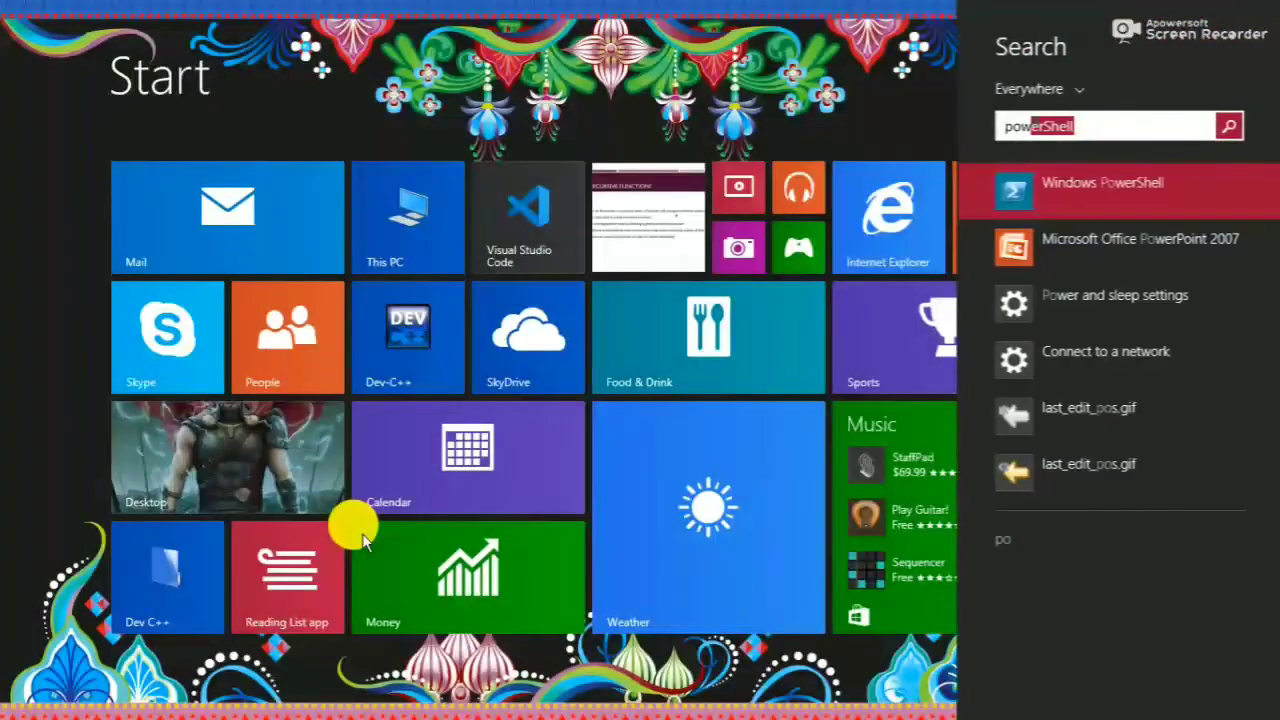
text(er)
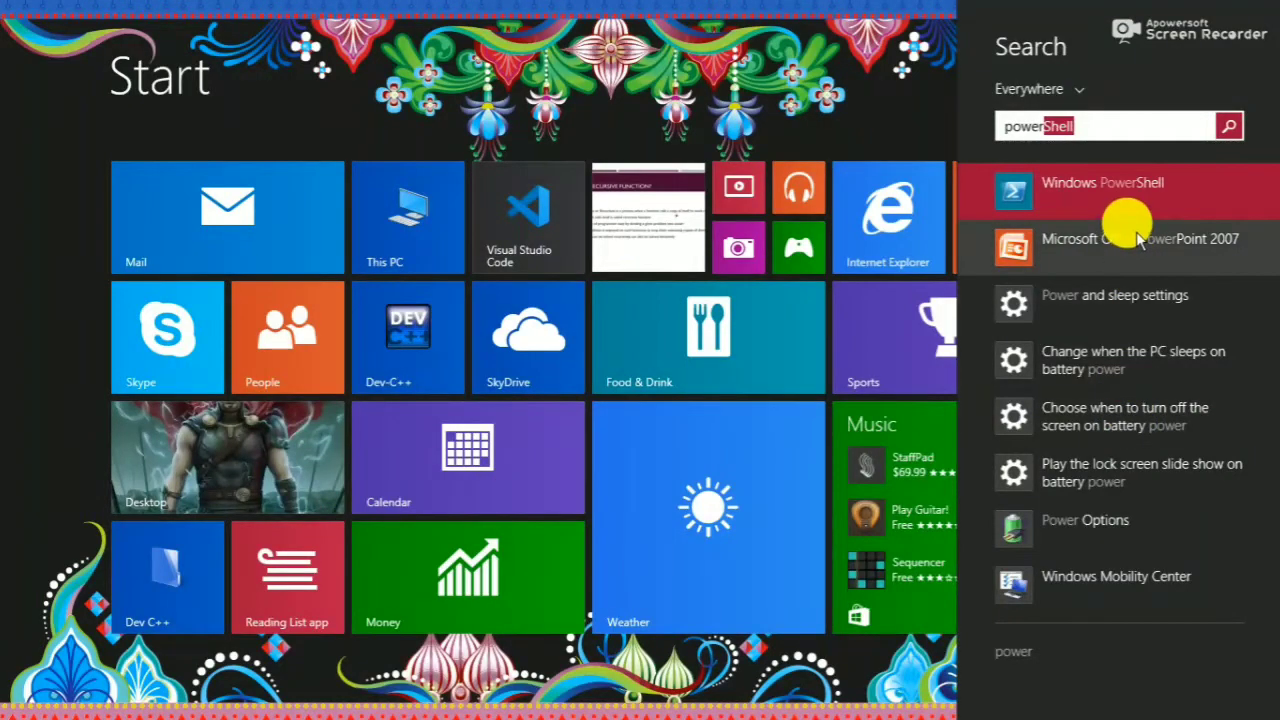
click(1137, 238)
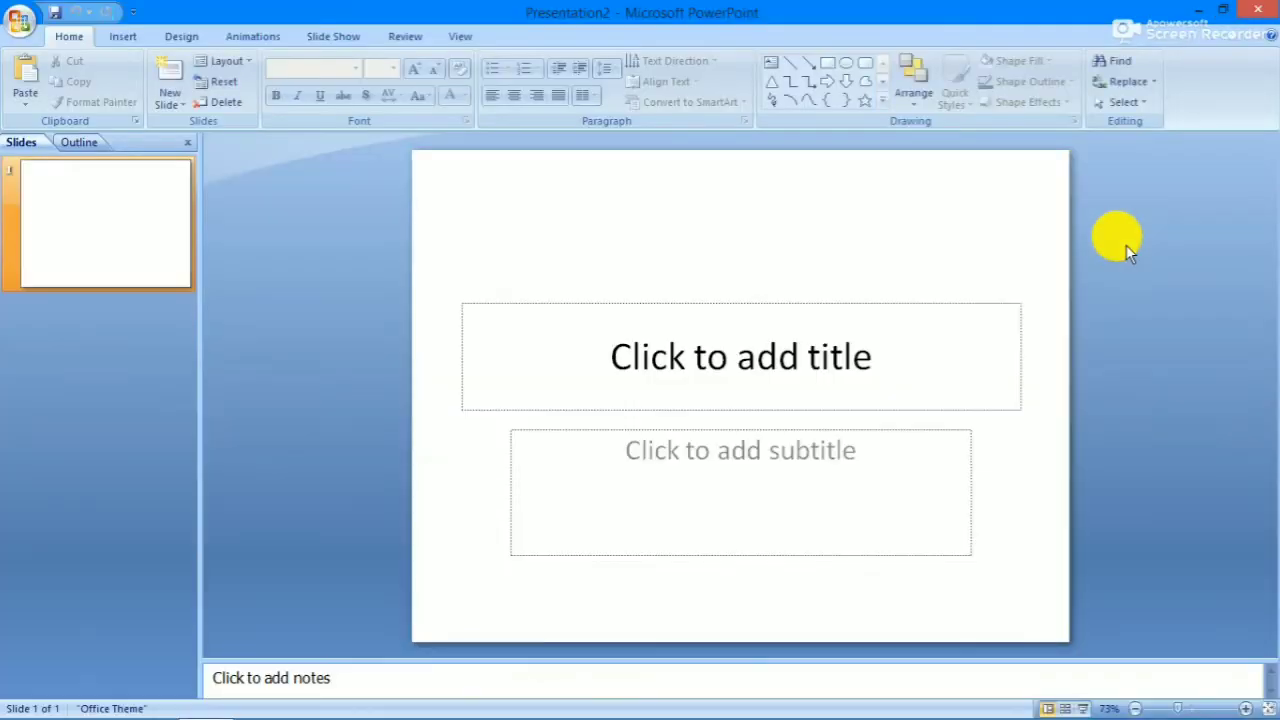
Delete the title slide and add a new slide with the Blank layout
click(852, 315)
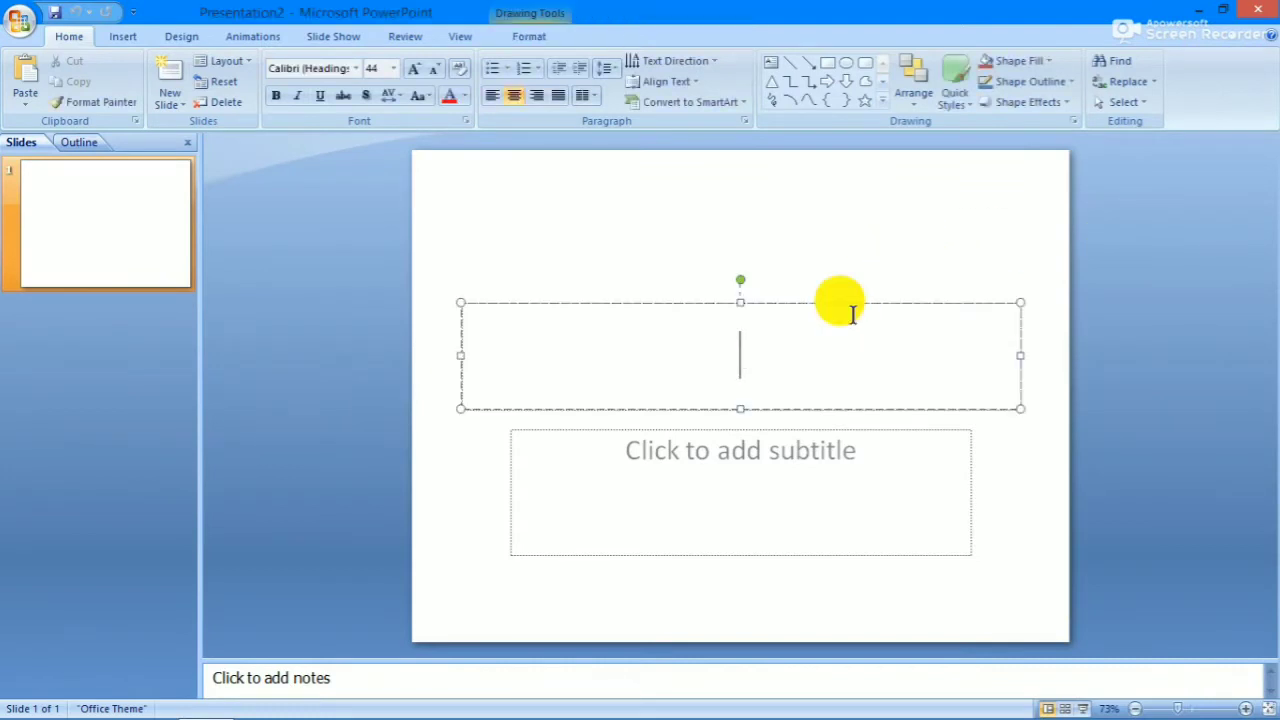
click(537, 257)
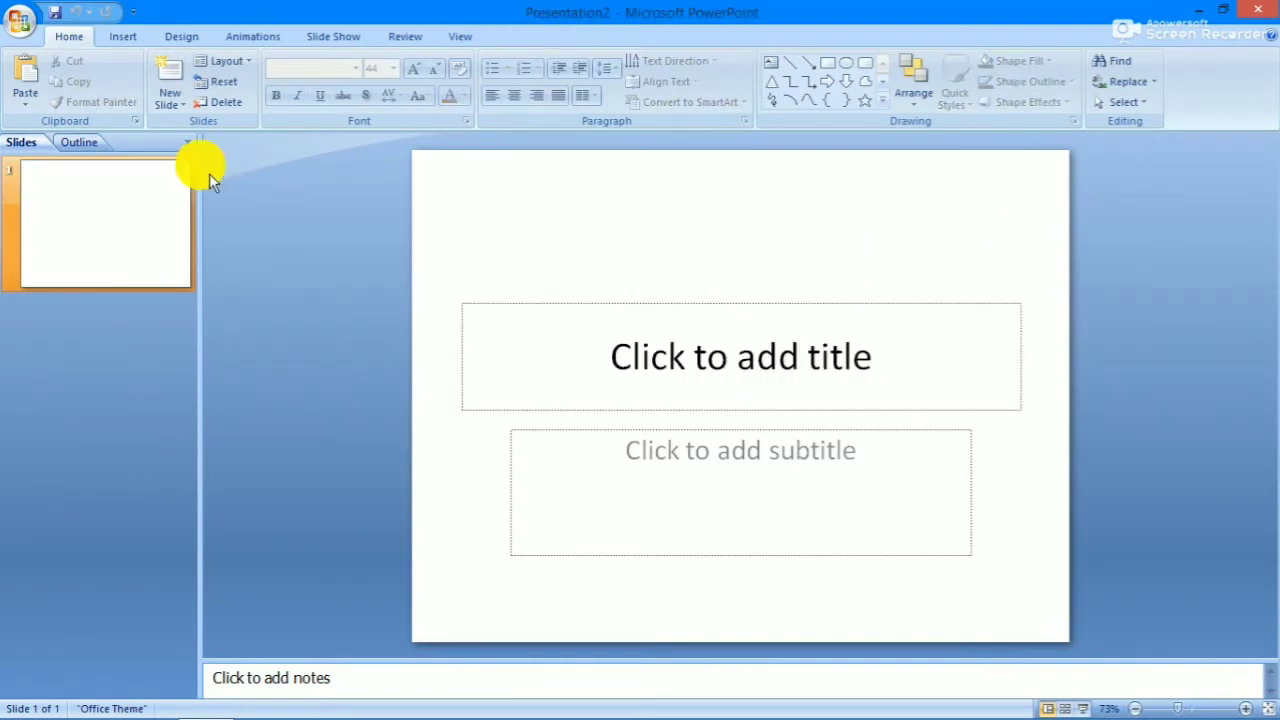
right_click(120, 210)
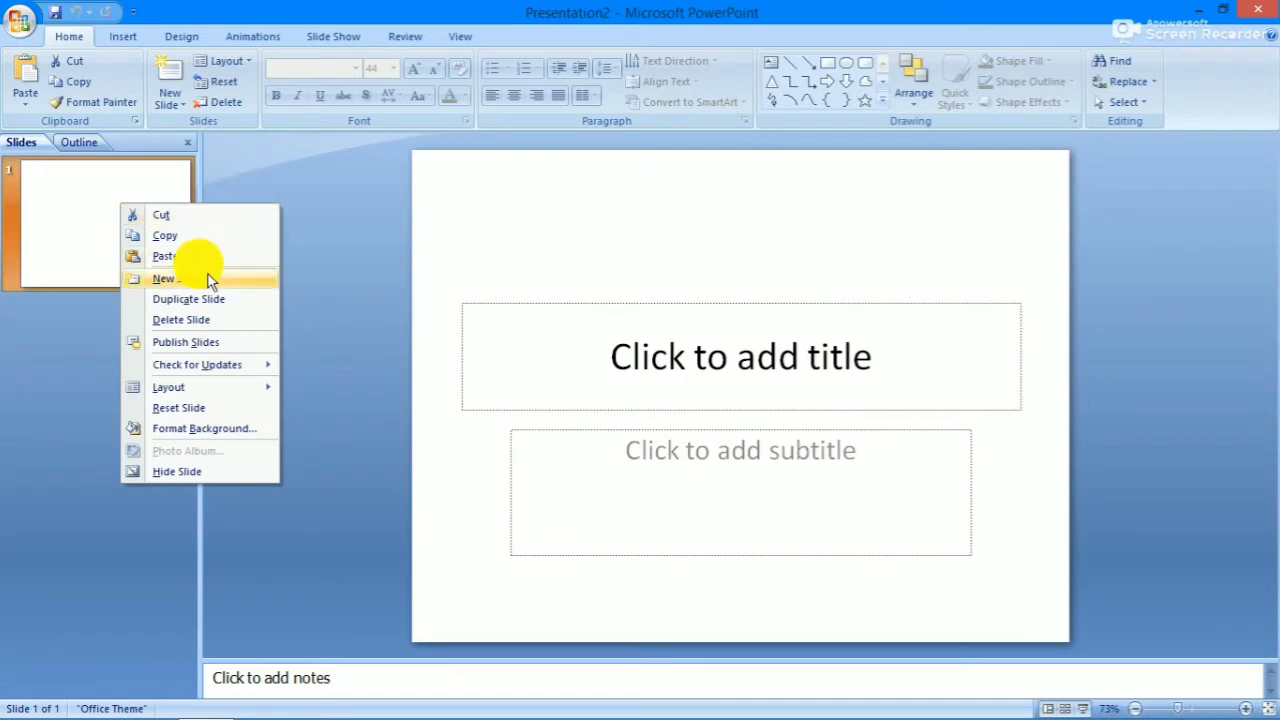
click(206, 321)
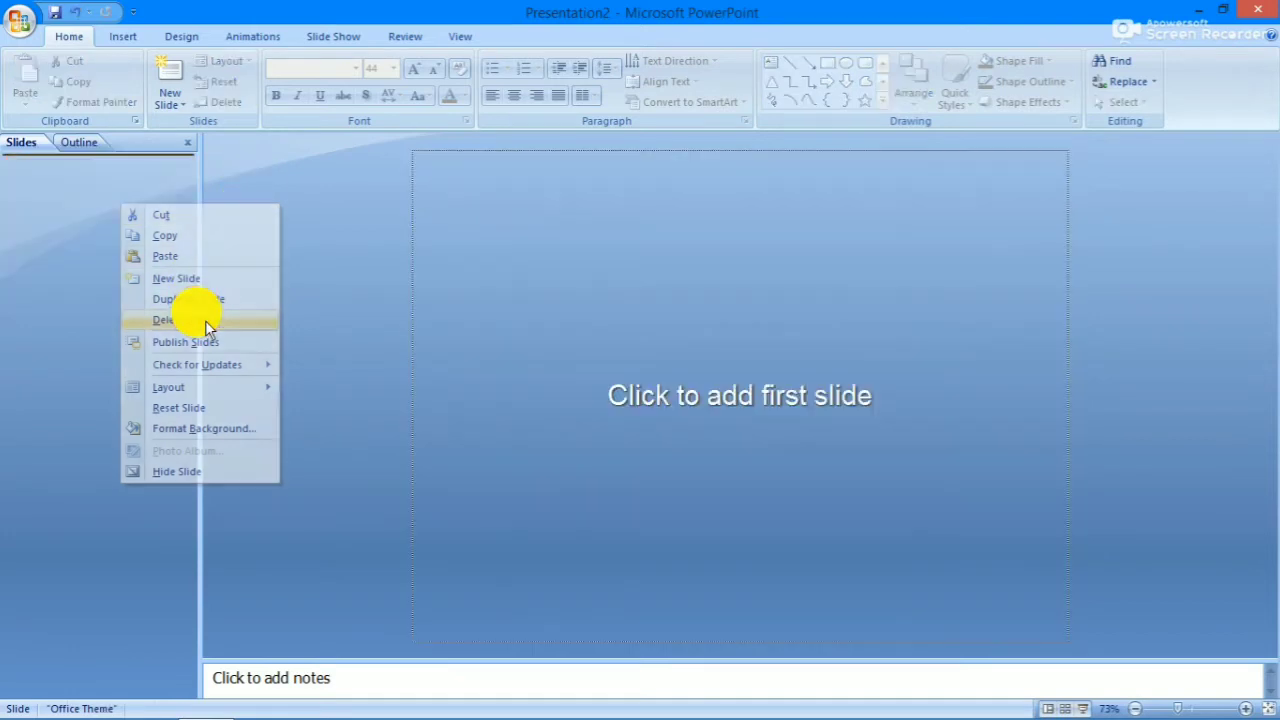
click(183, 105)
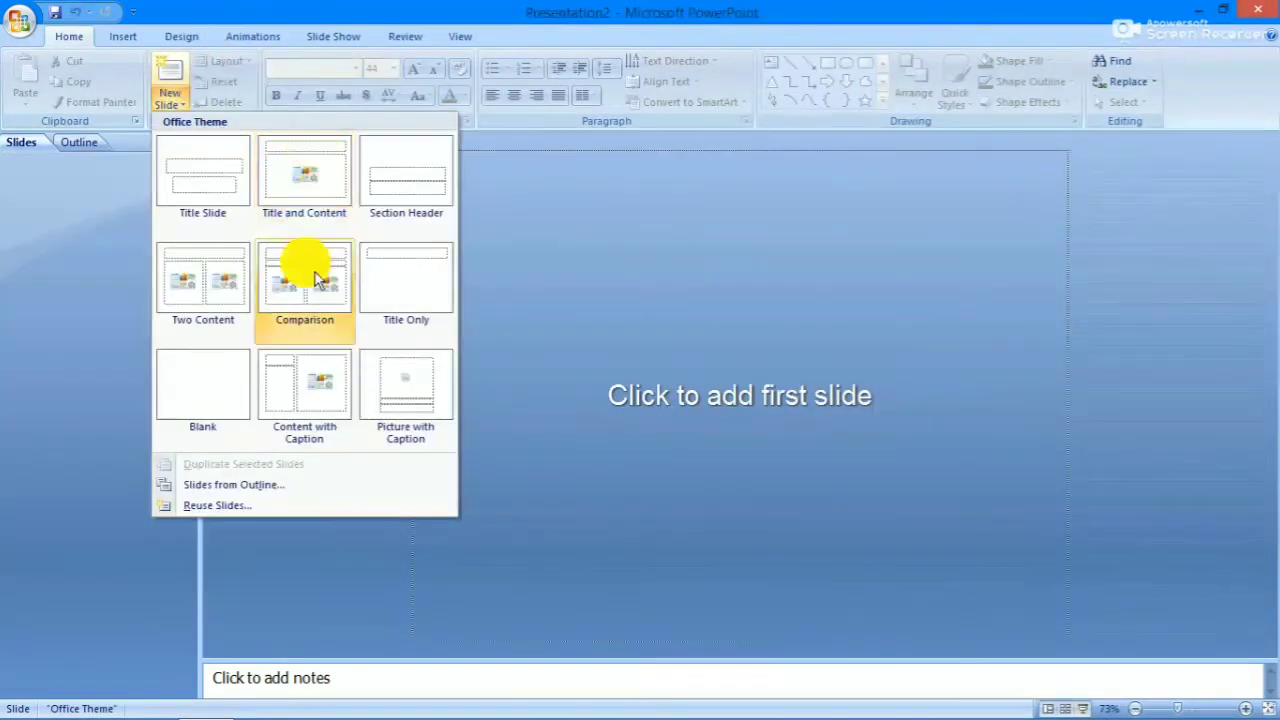
click(199, 362)
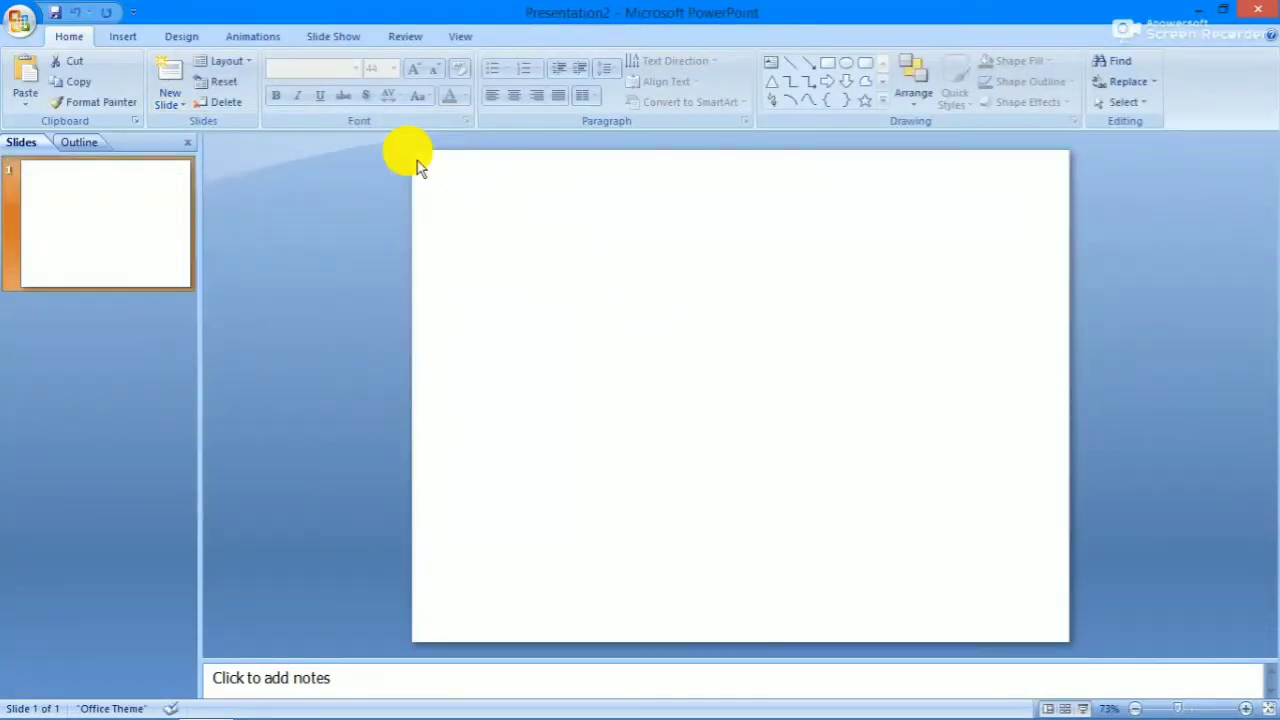
Search Clip Art for 'cars' and pick the green race car clip
click(128, 38)
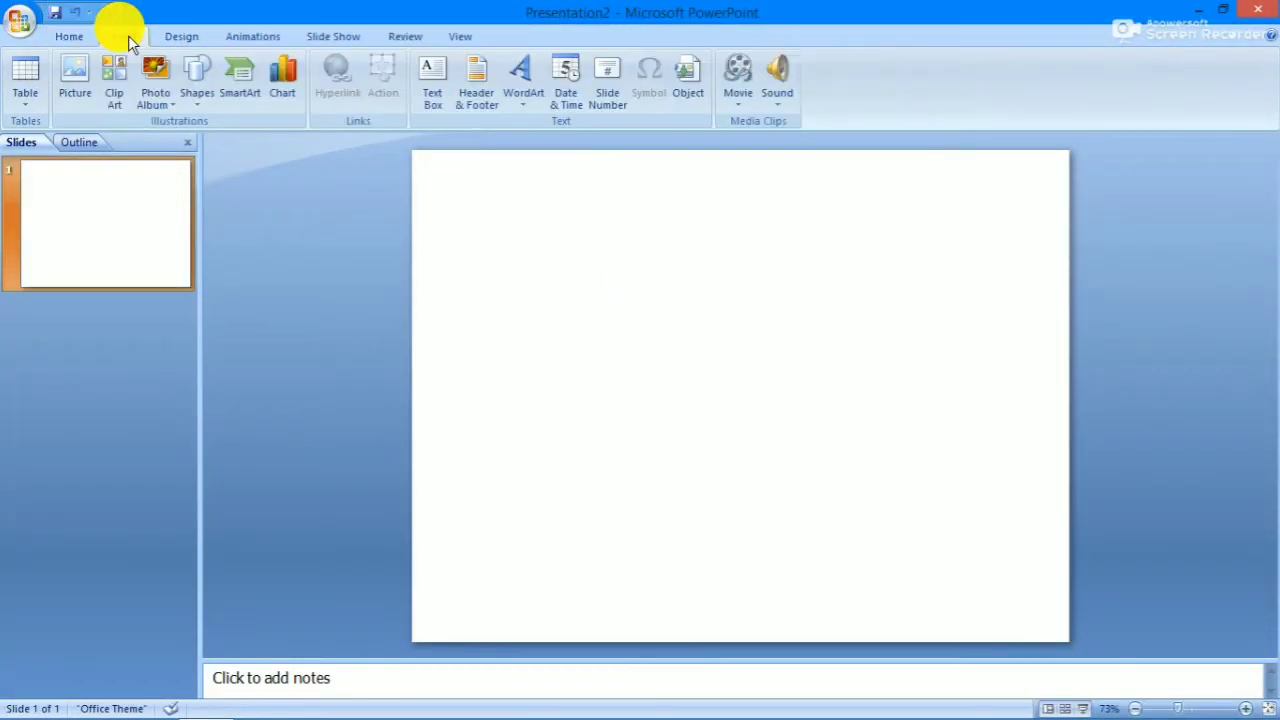
click(117, 101)
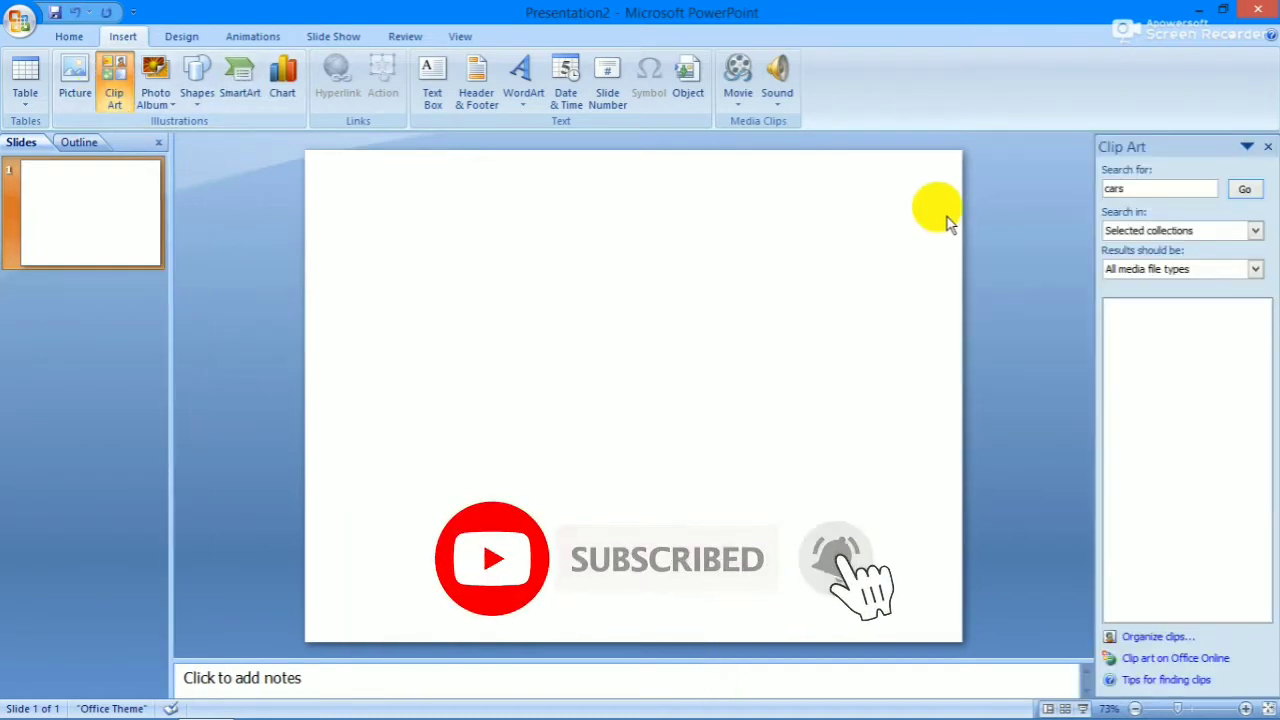
double_click(1128, 187)
key(BackSpace)
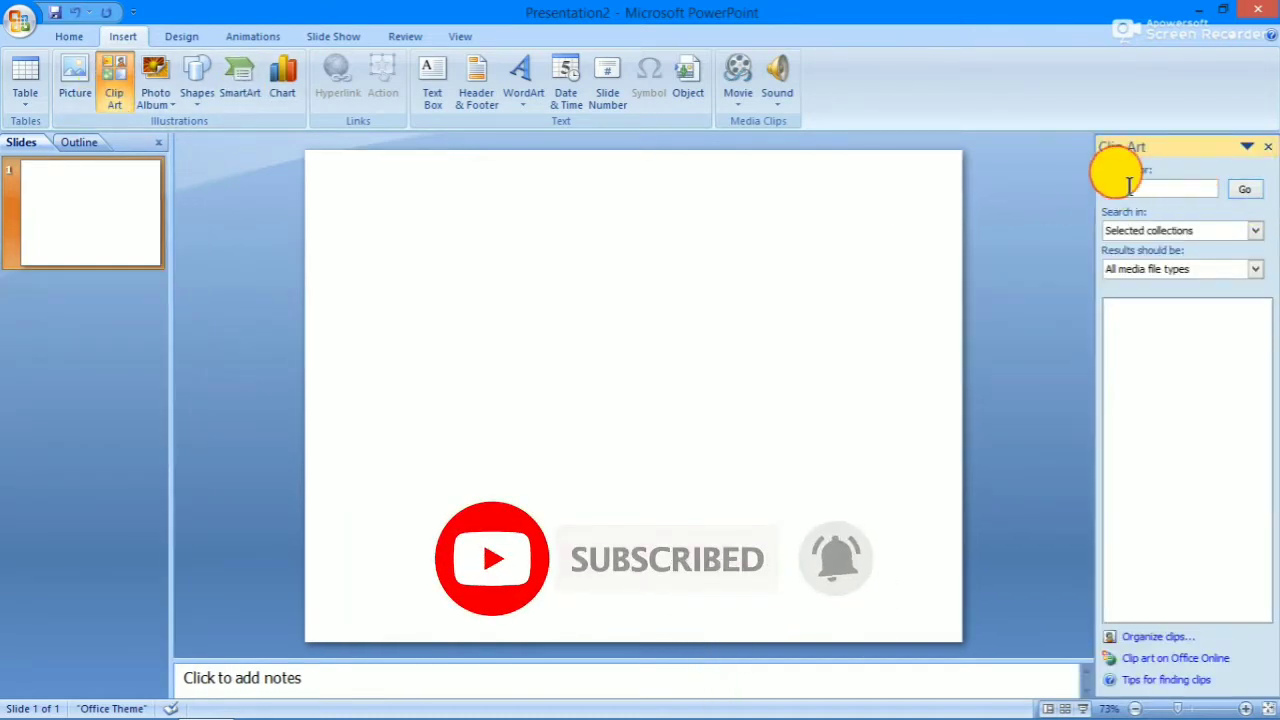
text(ca)
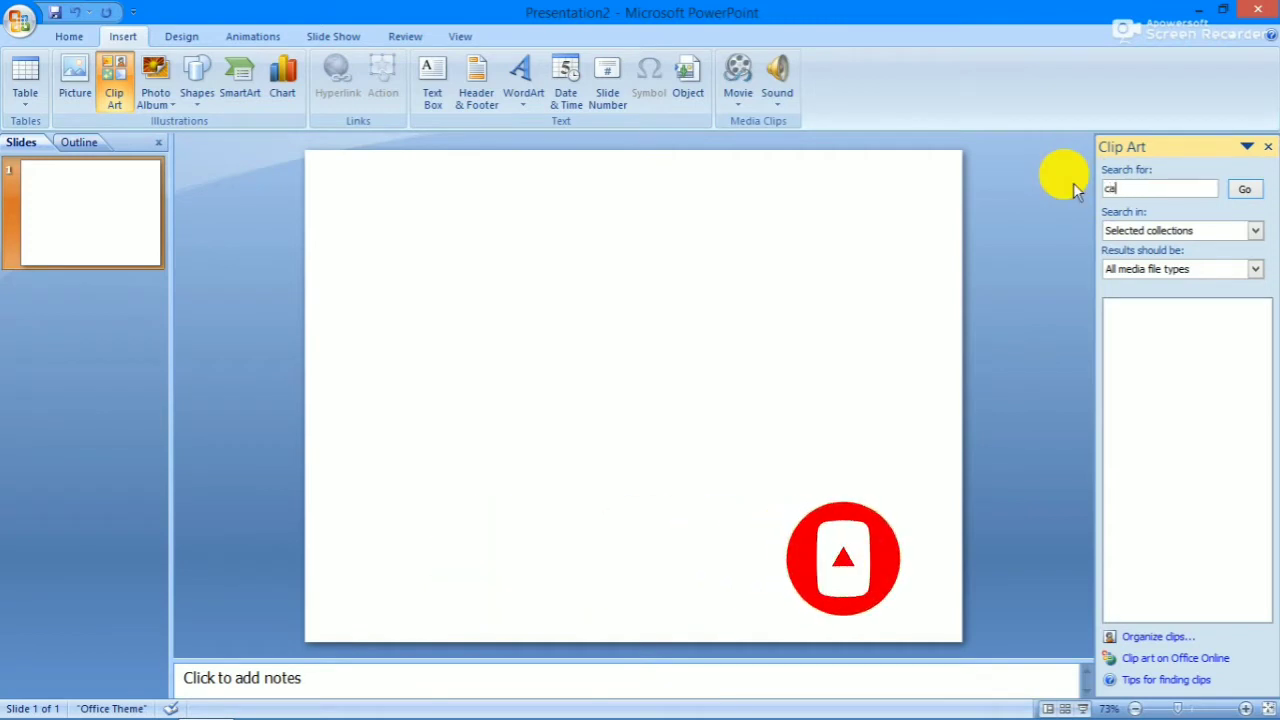
text(rs)
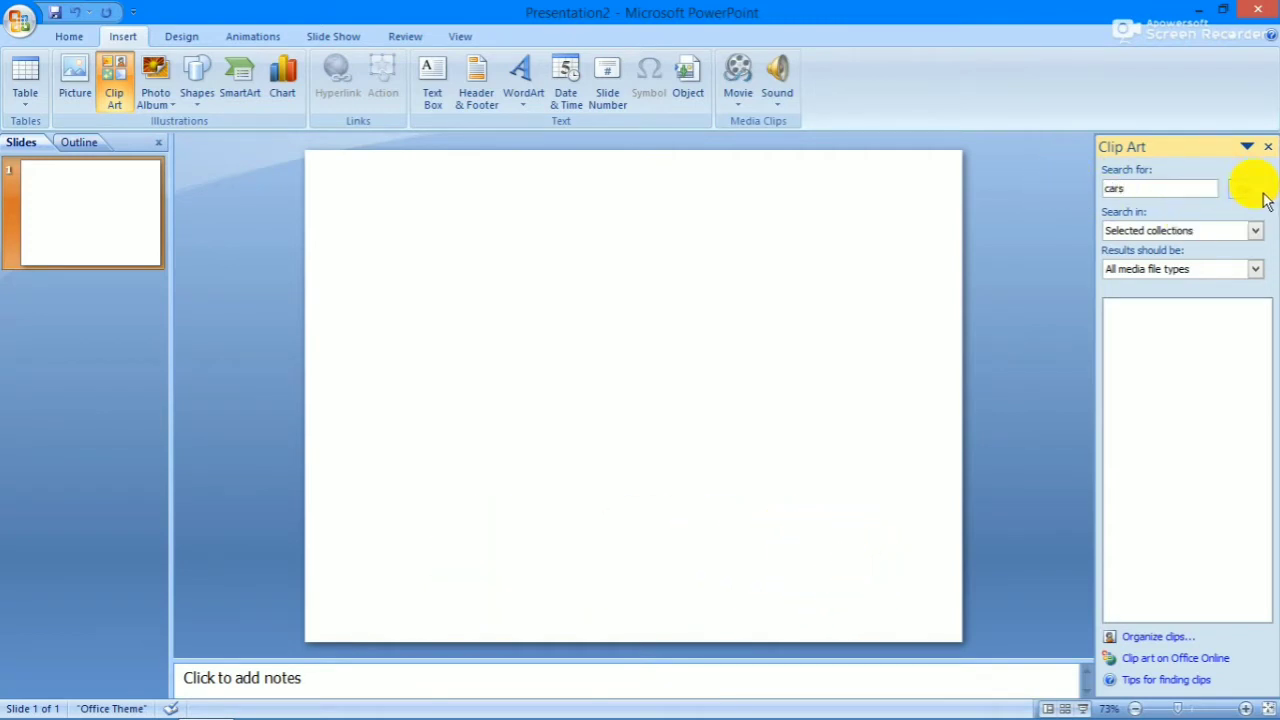
click(1246, 192)
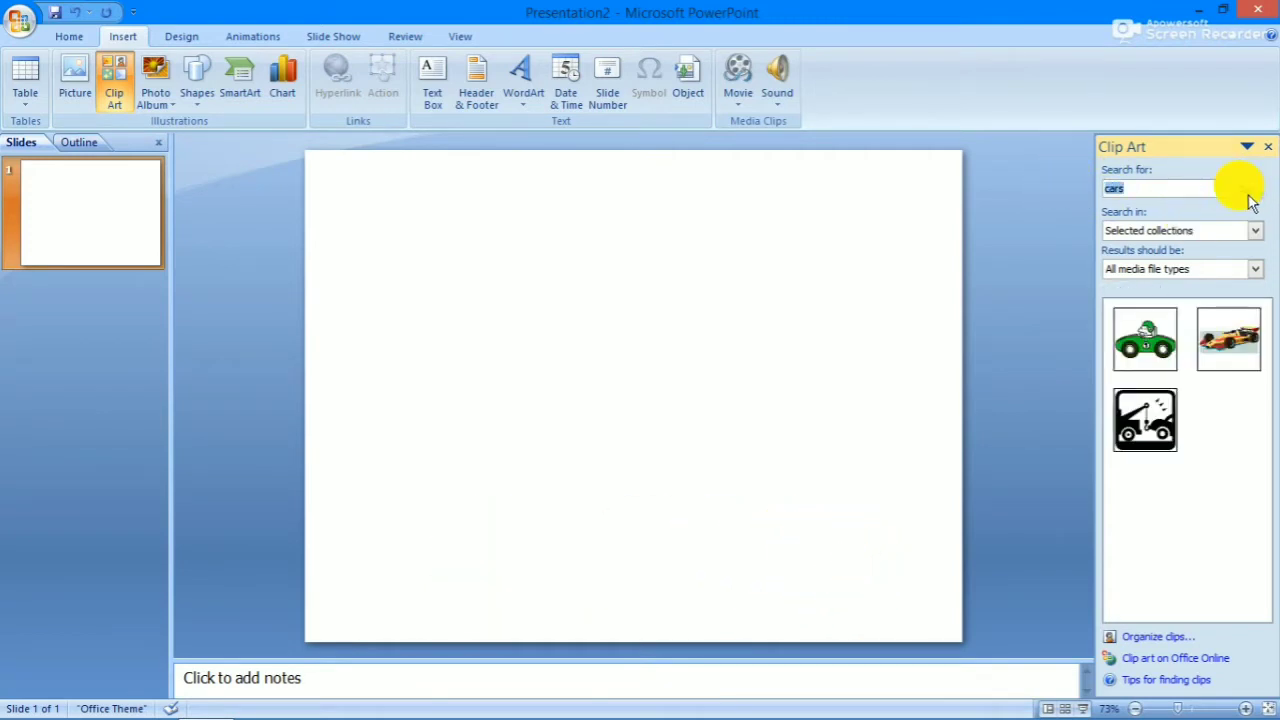
click(1170, 343)
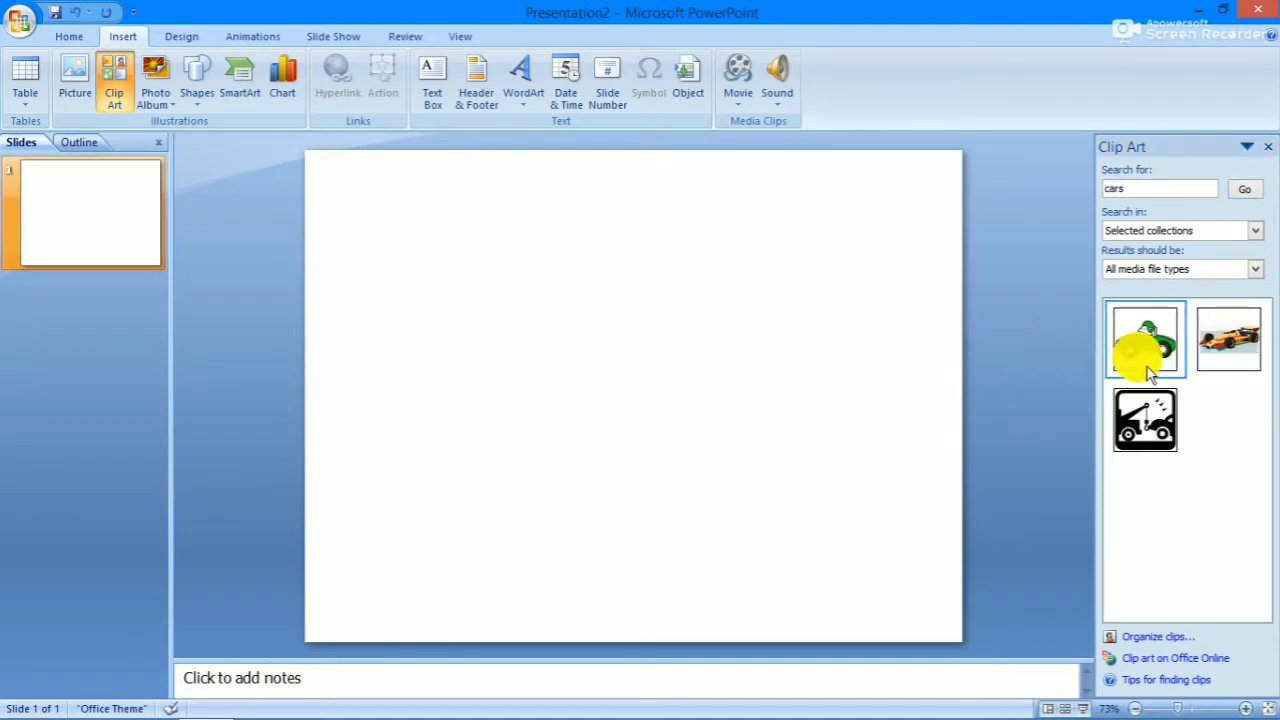
drag(1150, 357, 666, 395)
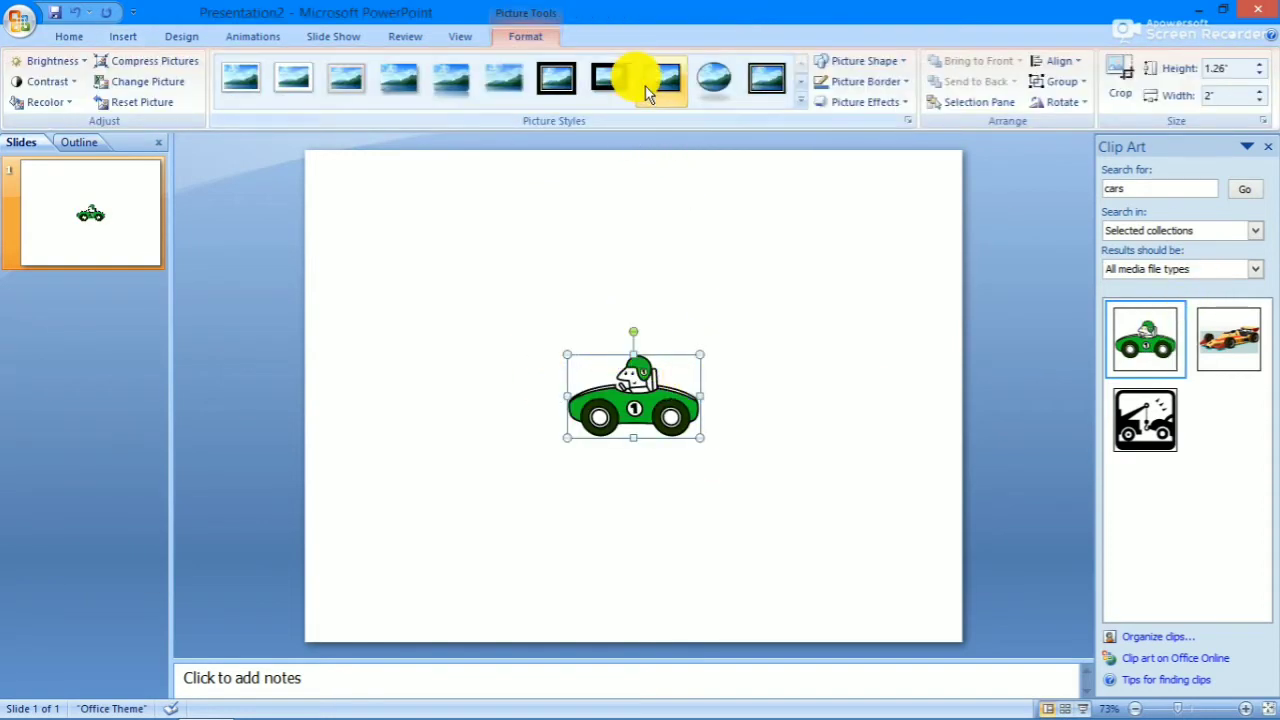
click(608, 78)
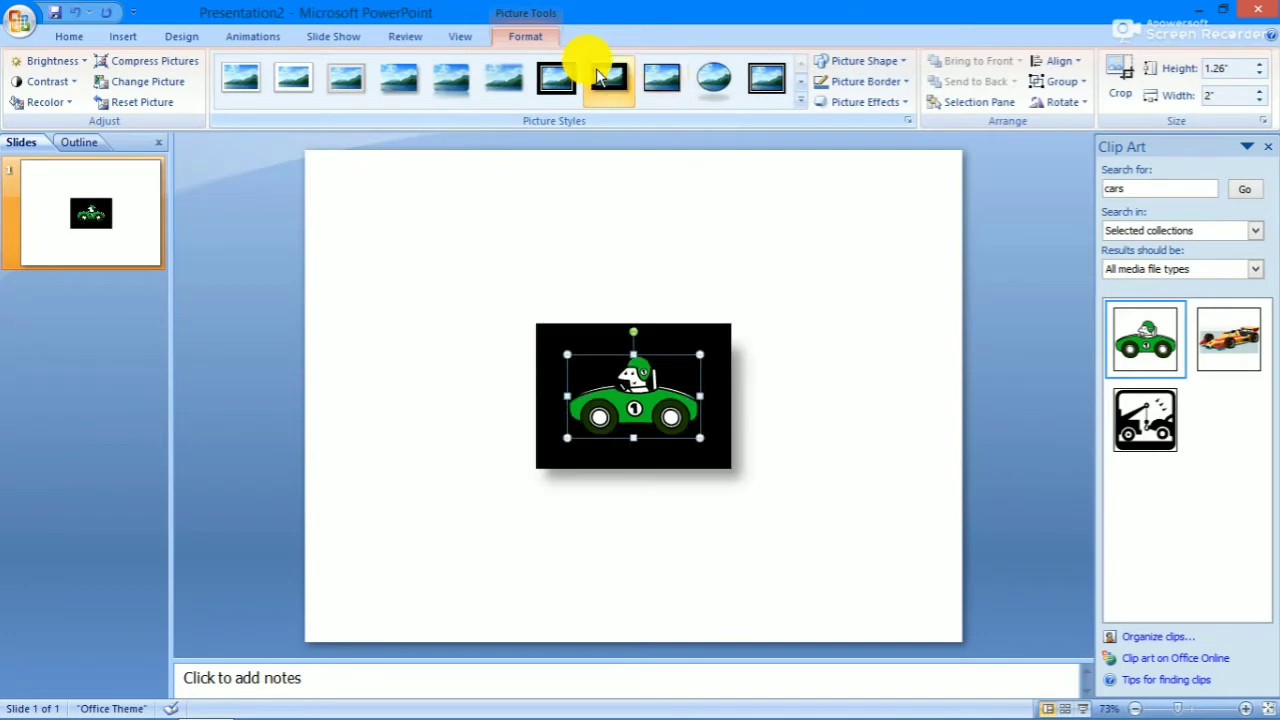
click(558, 79)
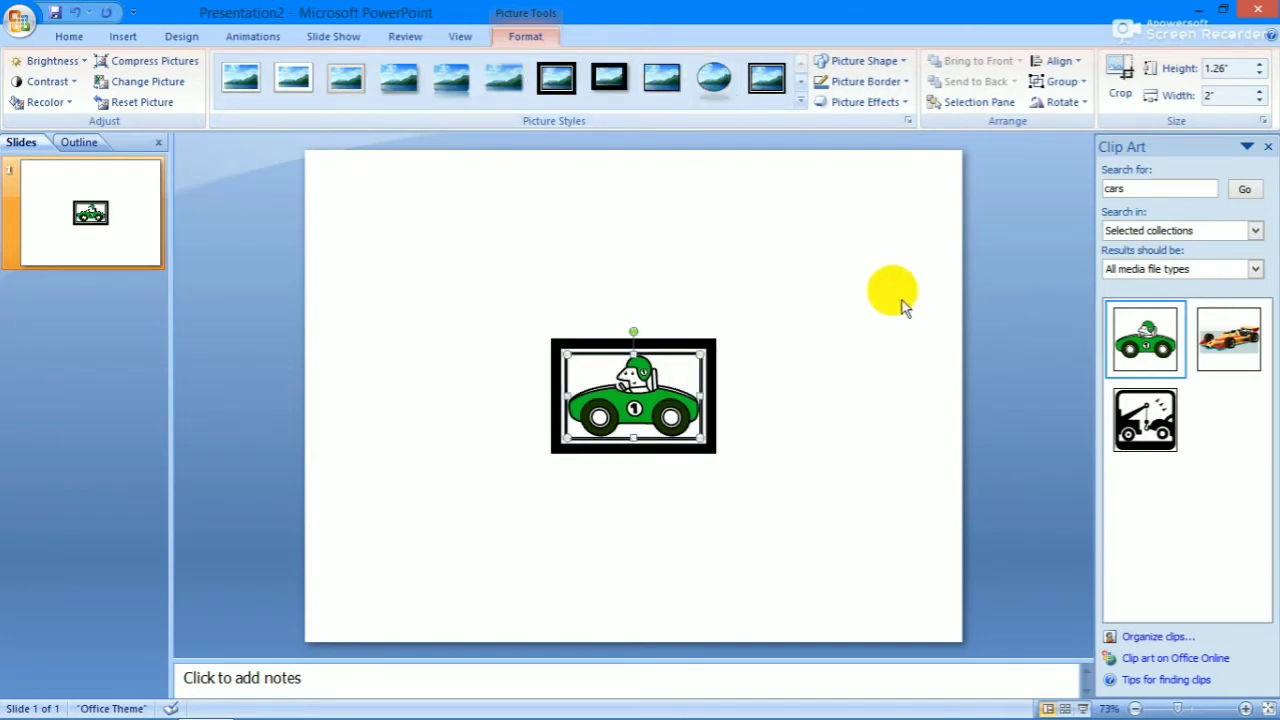
key(ctrl+z)
key(ctrl+z)
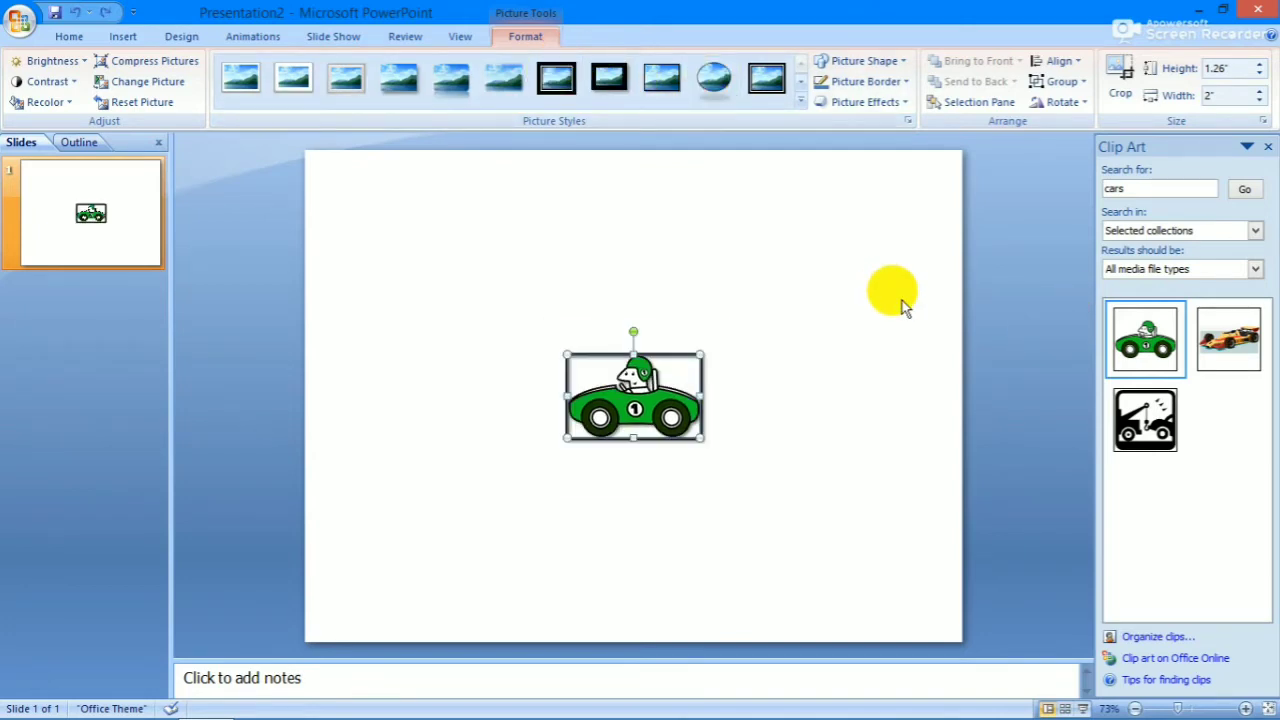
key(ctrl+z)
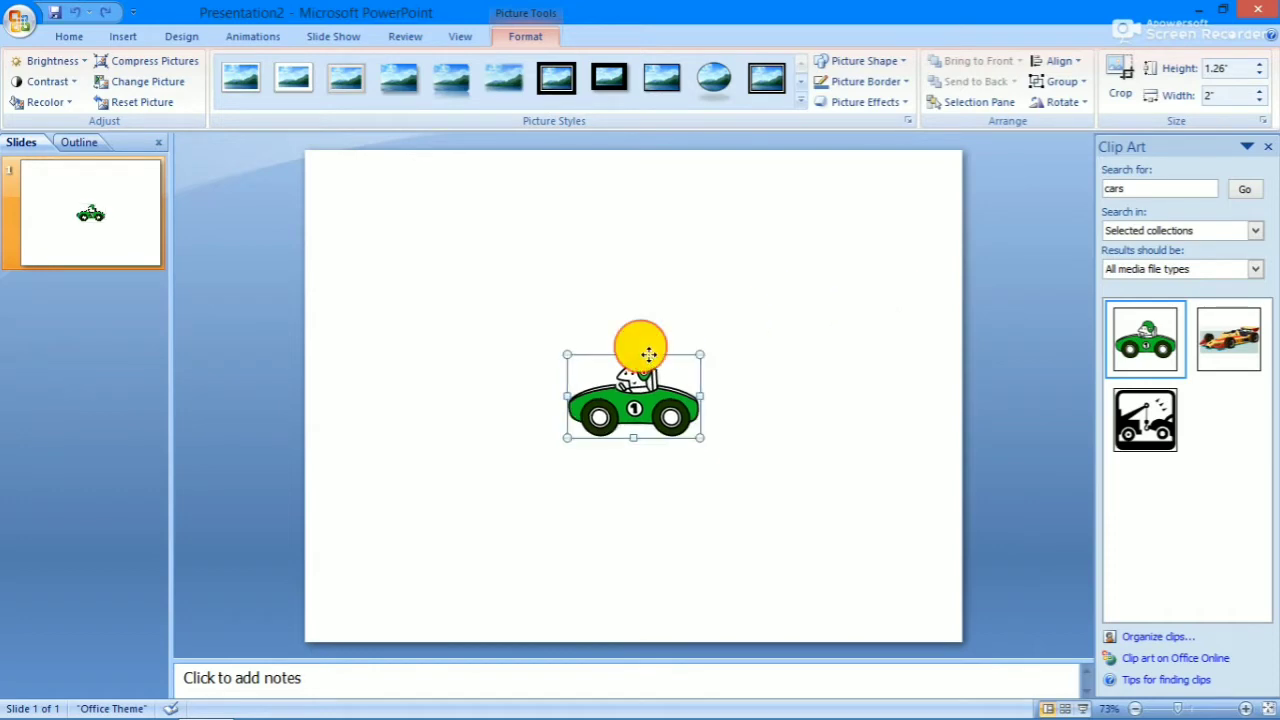
Tilt the green car, place it in the slide's top-right corner, and close the Clip Art pane
mouse_move(649, 354)
mouse_down()
mouse_move(454, 503)
mouse_move(640, 600)
mouse_move(535, 640)
mouse_up()
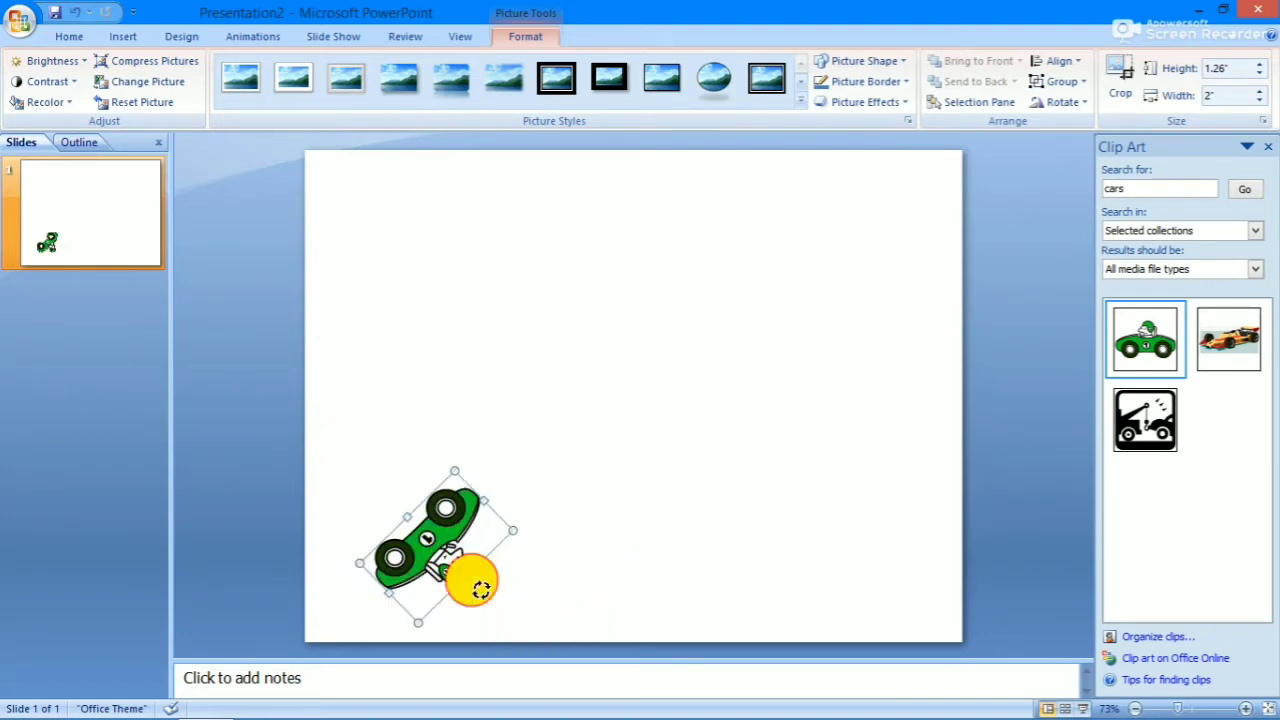
mouse_move(481, 590)
mouse_down()
mouse_move(408, 528)
mouse_move(923, 173)
mouse_move(998, 165)
mouse_up()
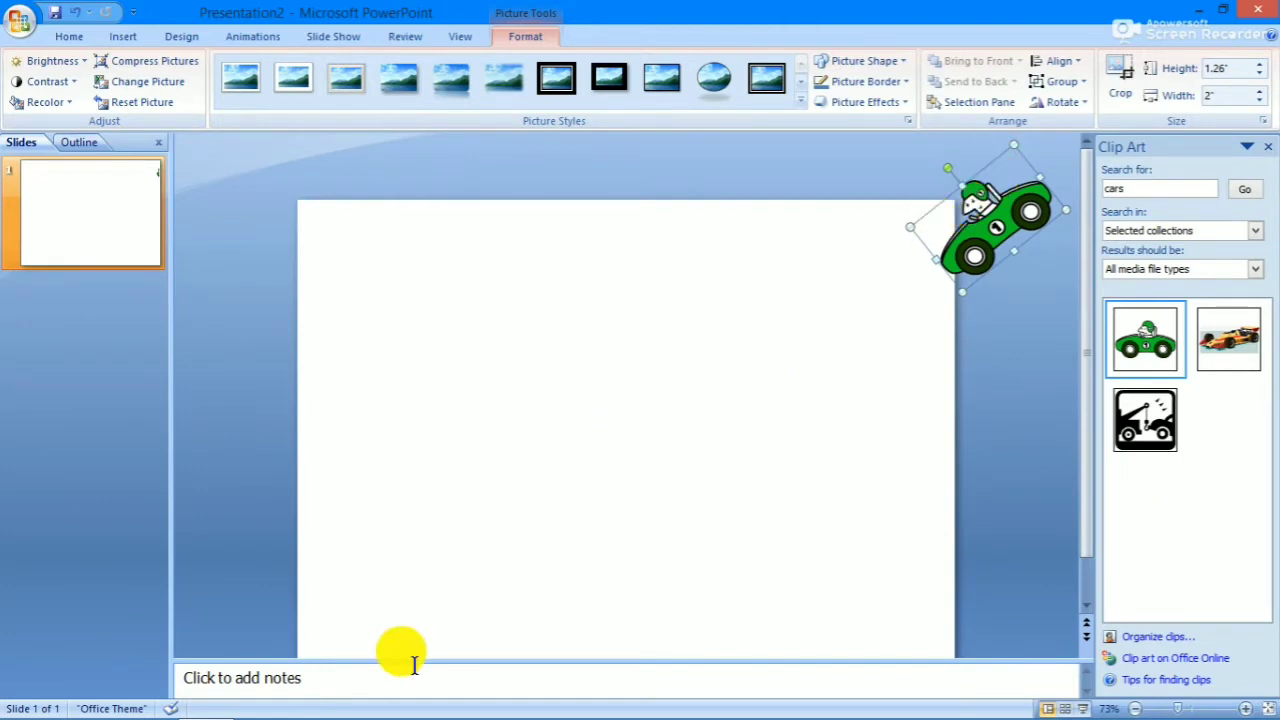
mouse_move(950, 241)
mouse_down()
mouse_move(903, 268)
mouse_move(858, 266)
mouse_up()
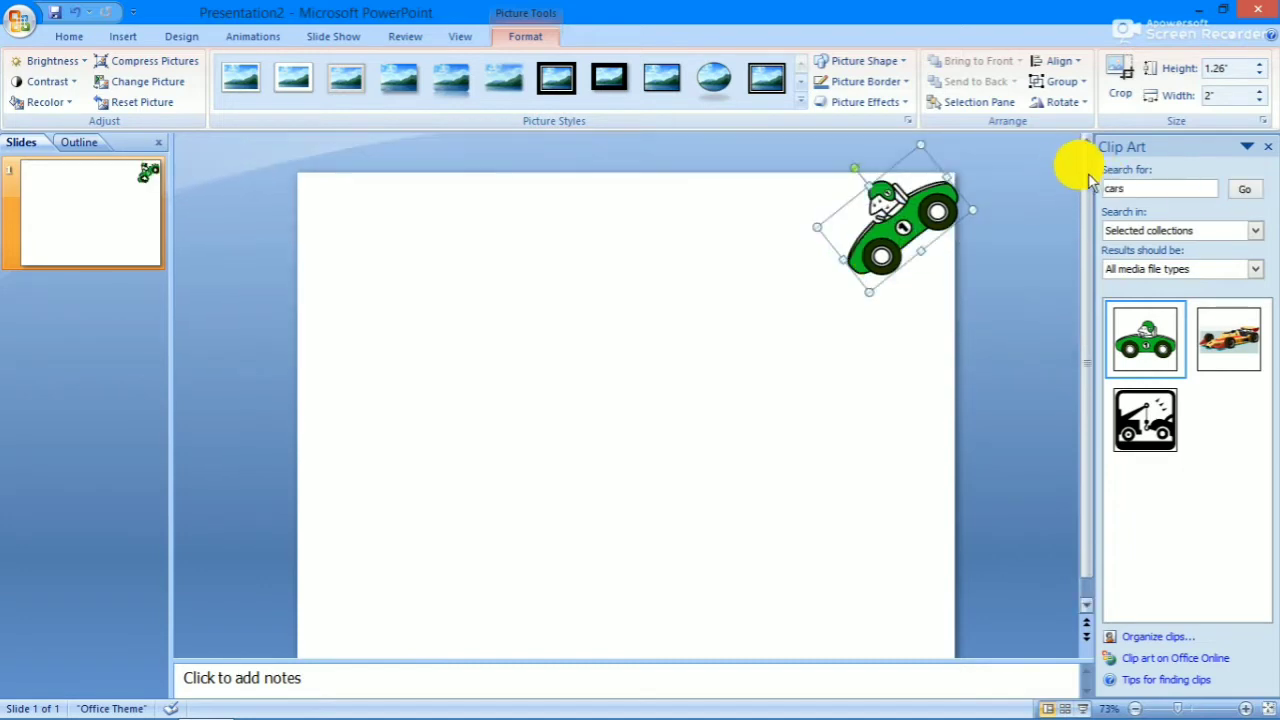
click(1271, 147)
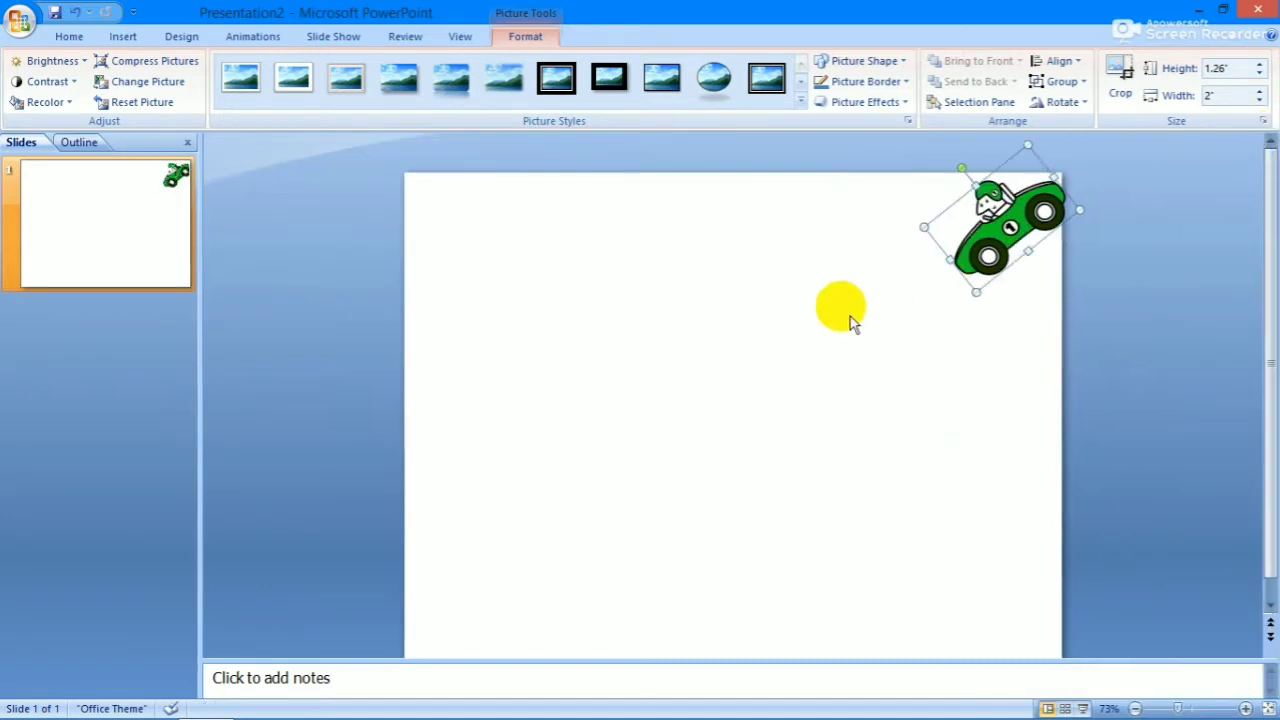
drag(1016, 202, 971, 206)
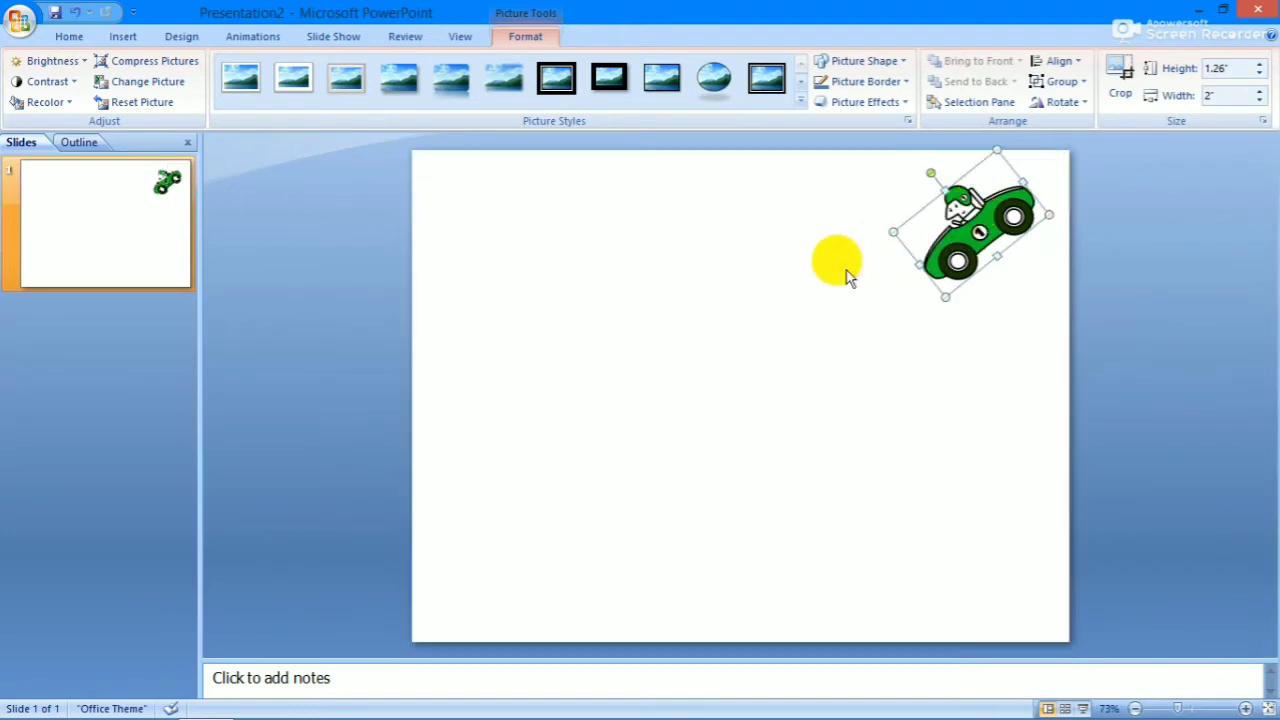
click(846, 277)
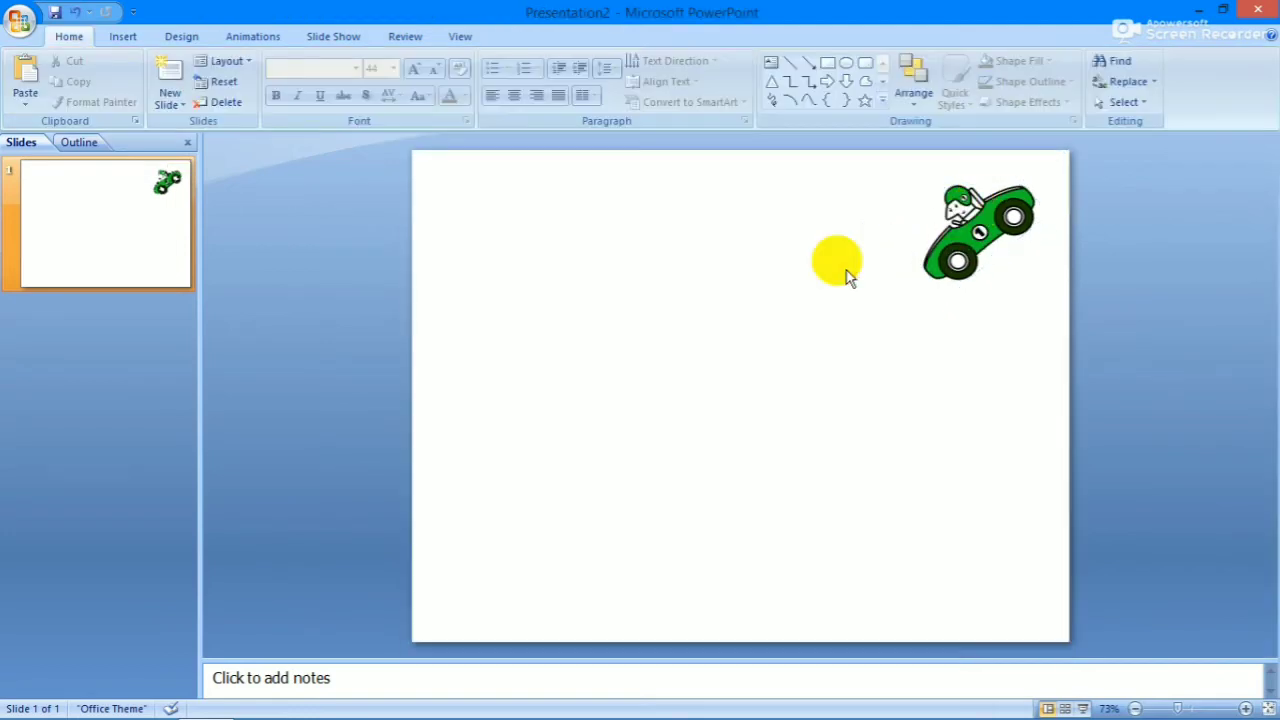
Open the Custom Animation pane from the Animations tab and select the car picture
click(262, 37)
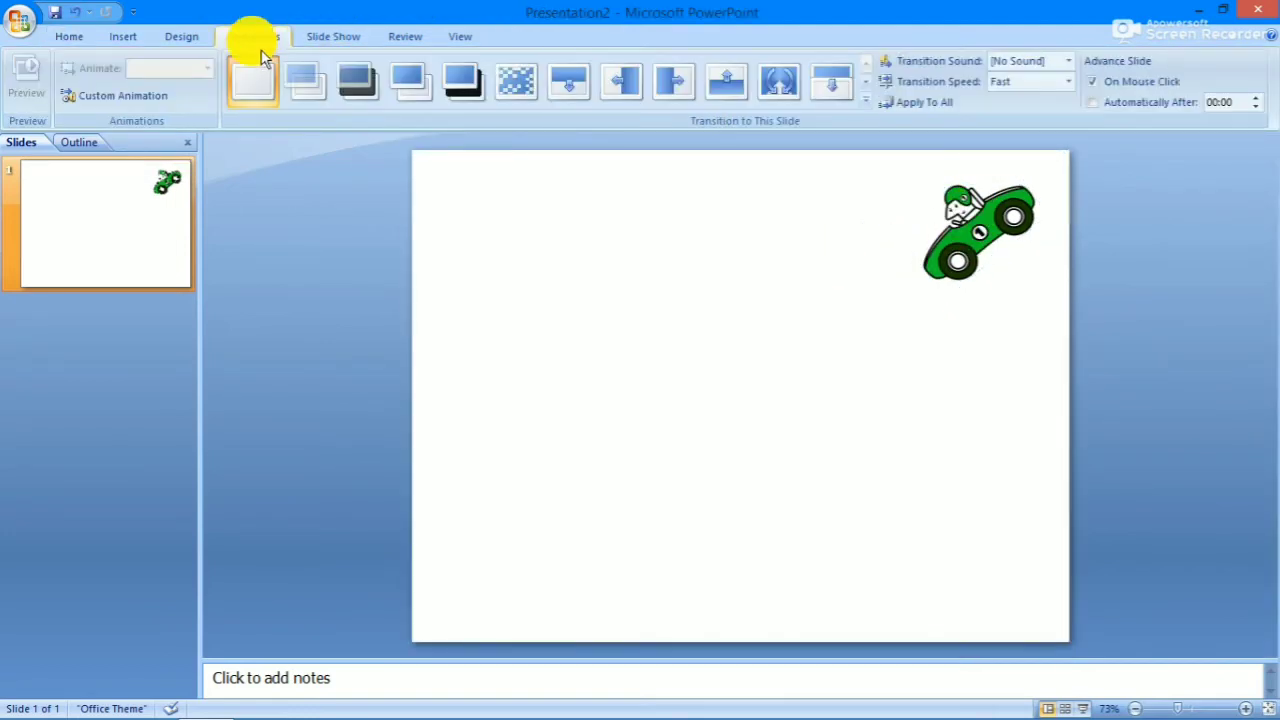
click(134, 92)
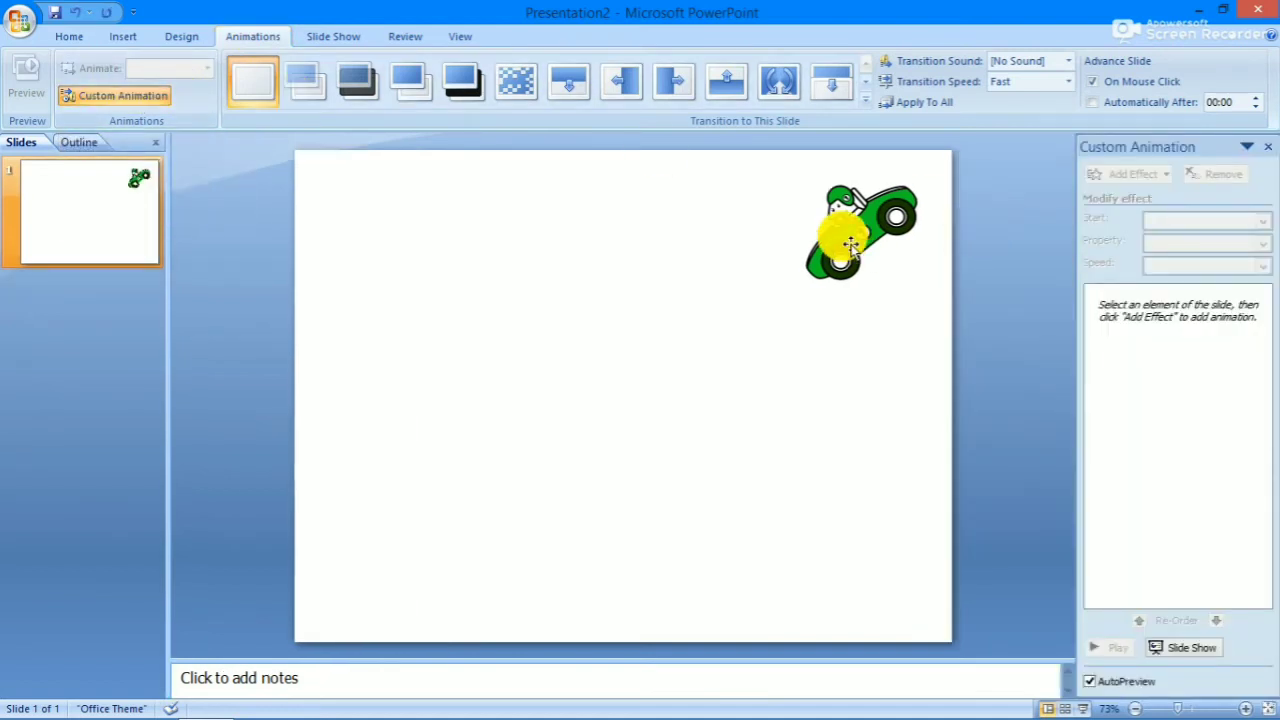
click(850, 245)
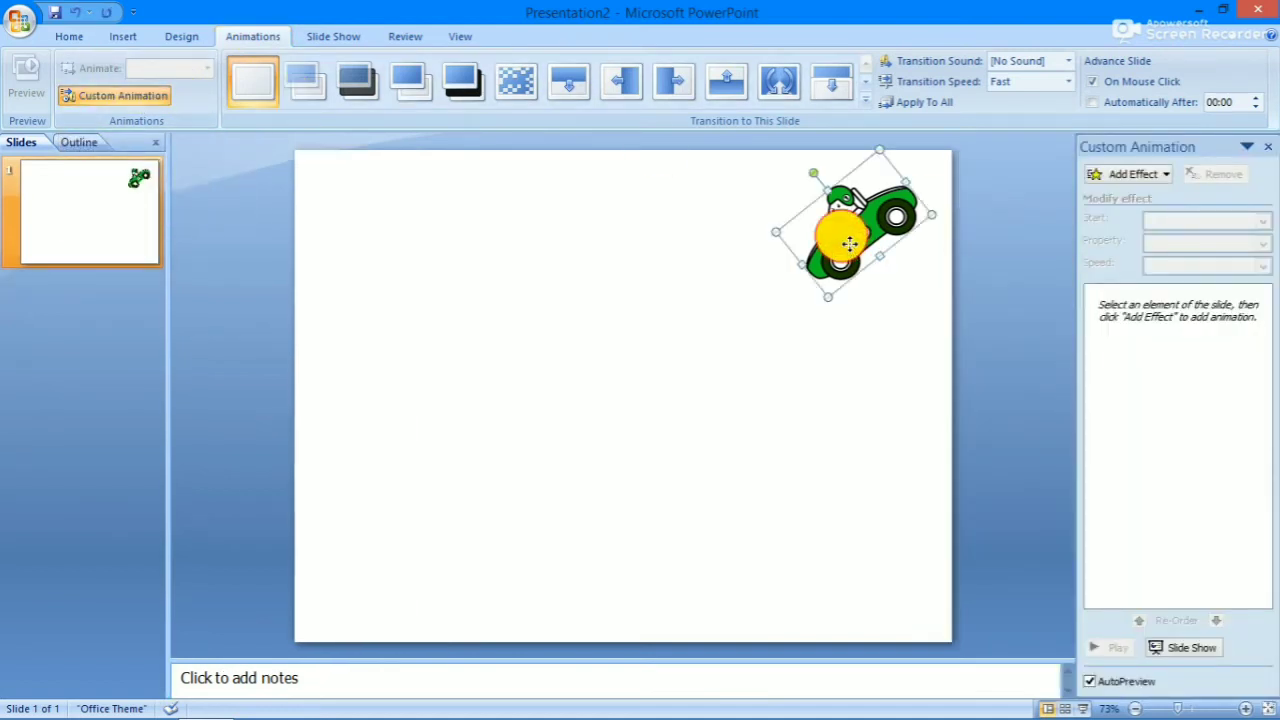
click(1163, 182)
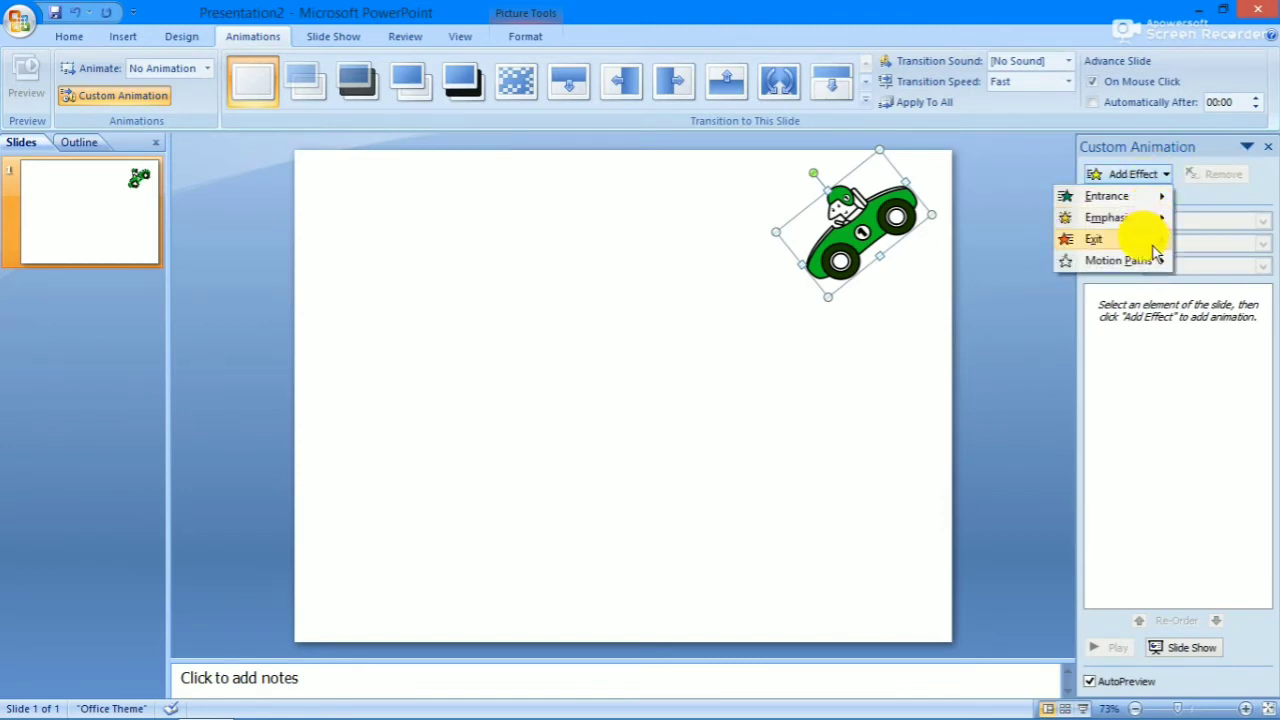
Give the car a Diamond entrance effect through Add Effect > Entrance
mouse_move(1155, 262)
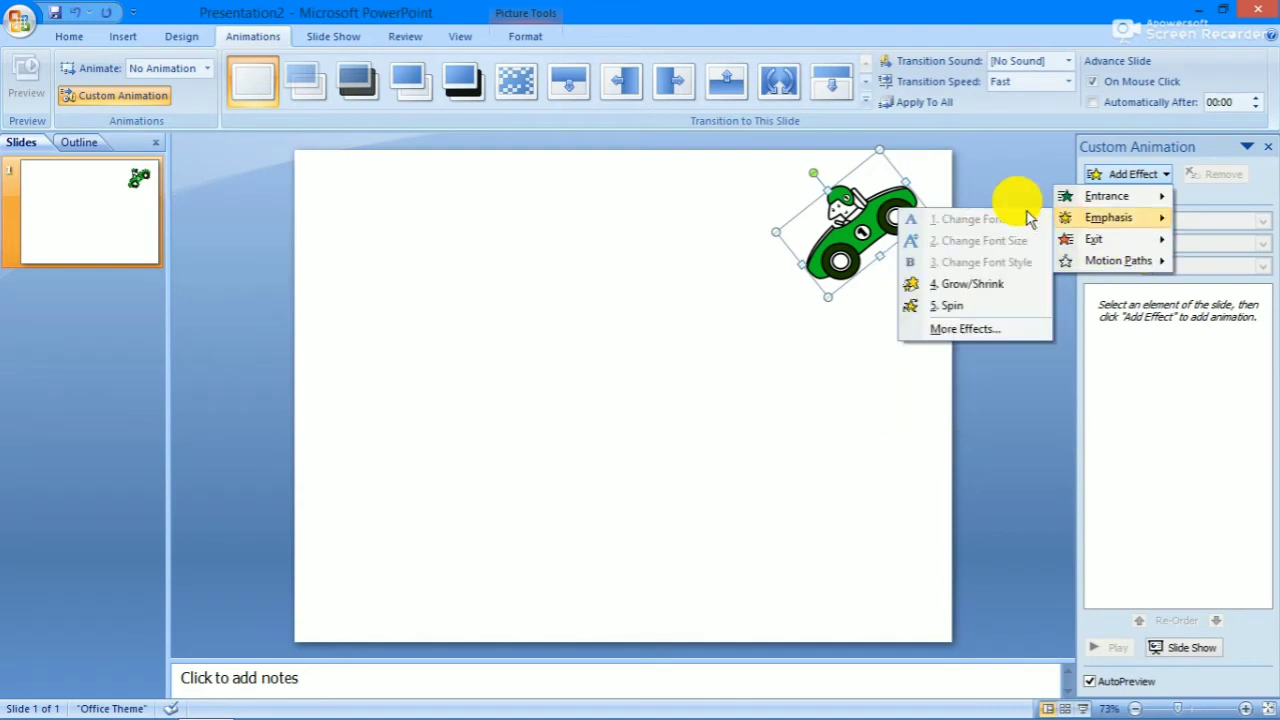
click(760, 330)
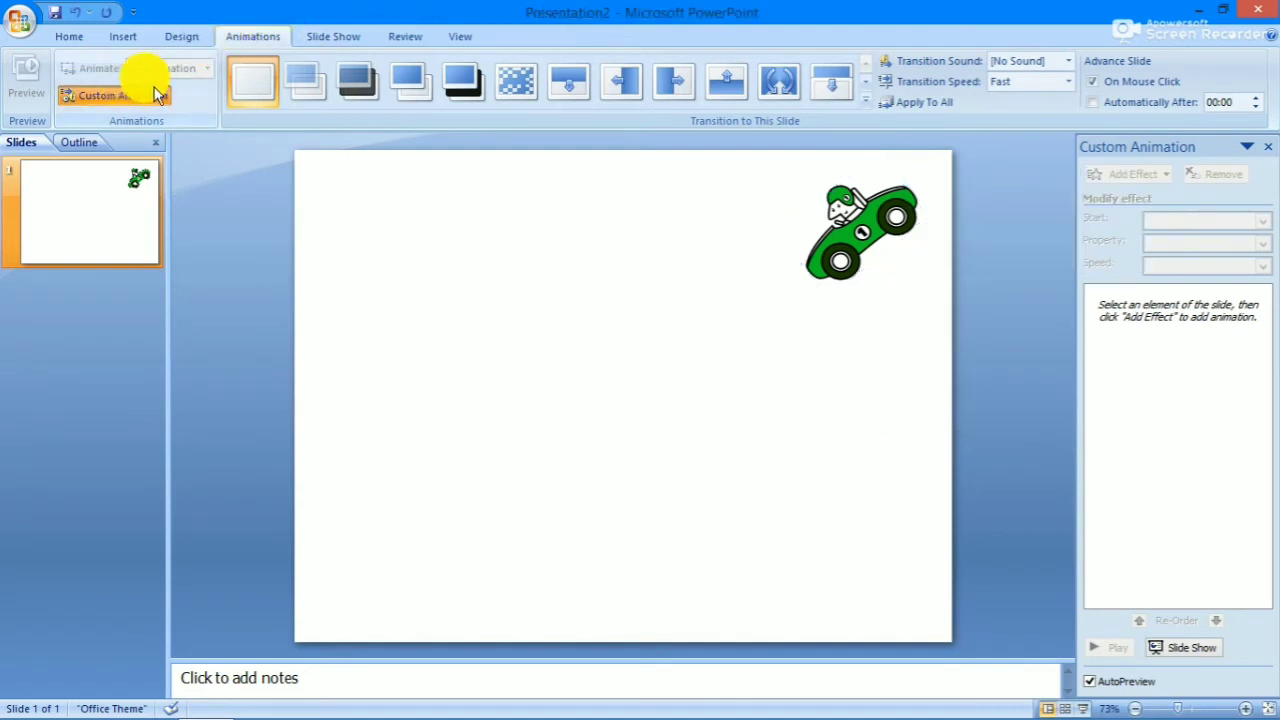
click(865, 222)
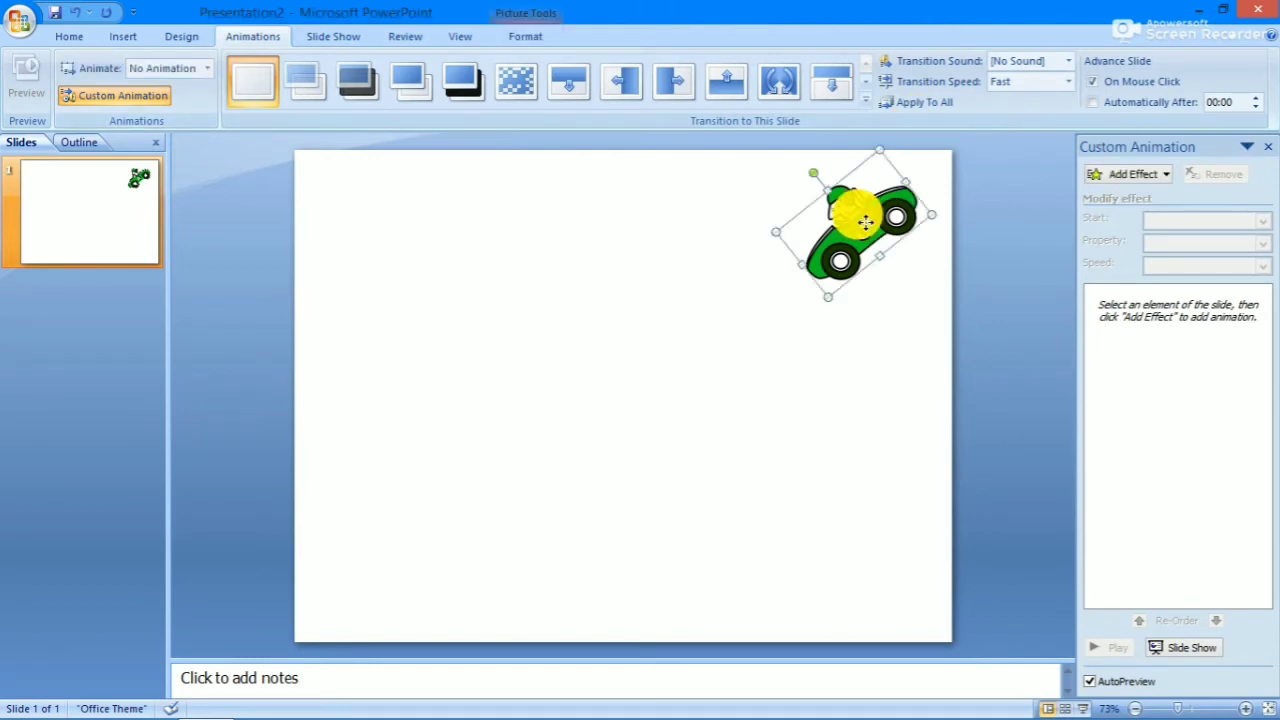
click(1157, 178)
mouse_move(1155, 200)
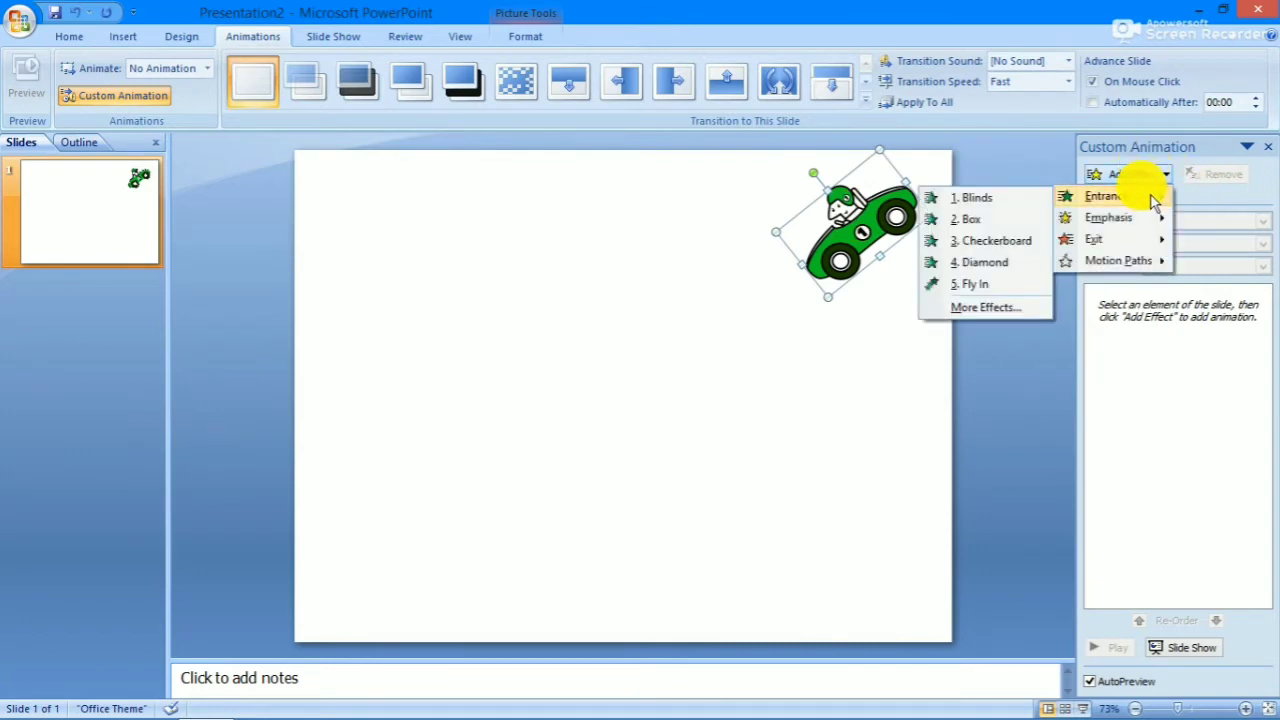
click(980, 263)
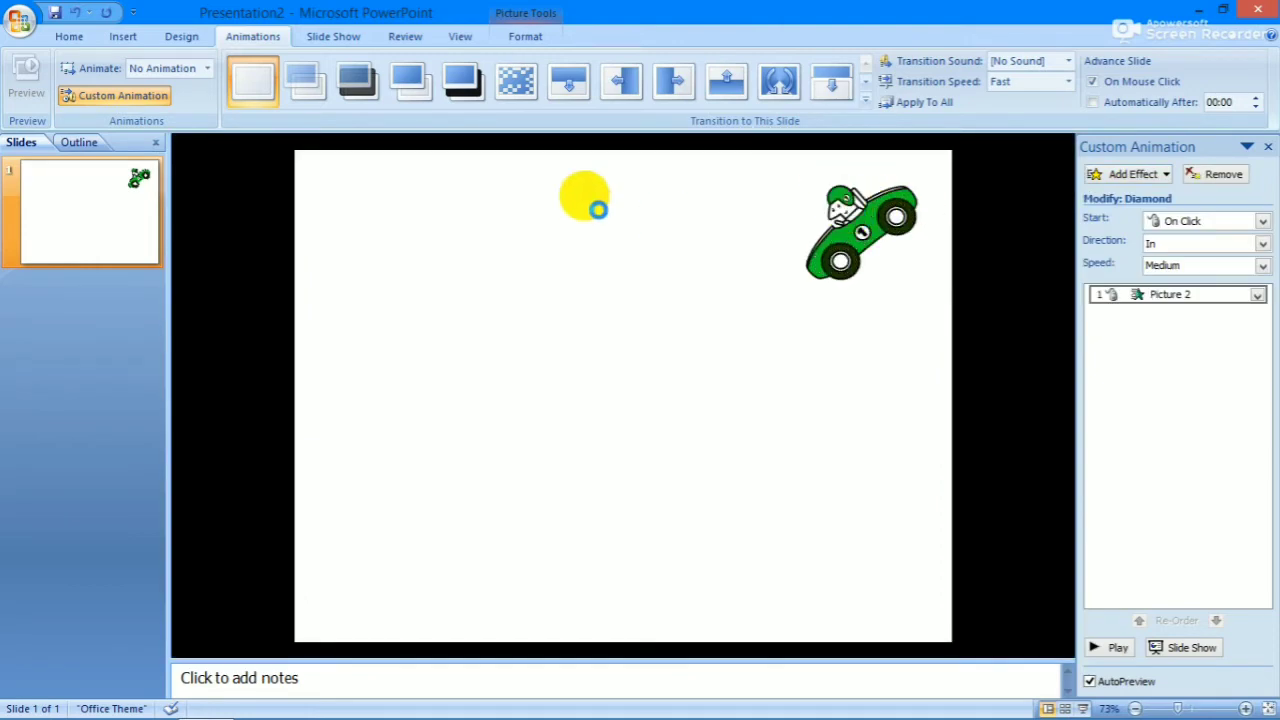
Undo the Diamond entrance and draw a straight custom motion path from the car to the bottom-left
key(ctrl+z)
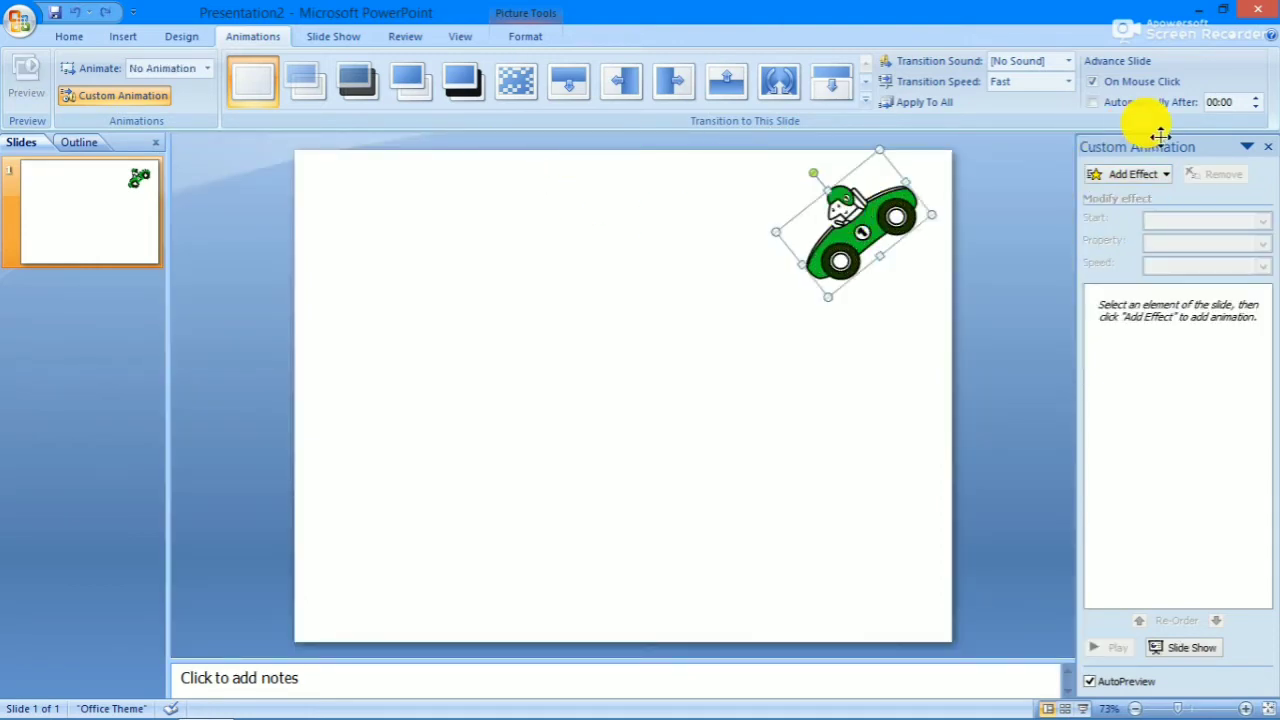
click(1133, 174)
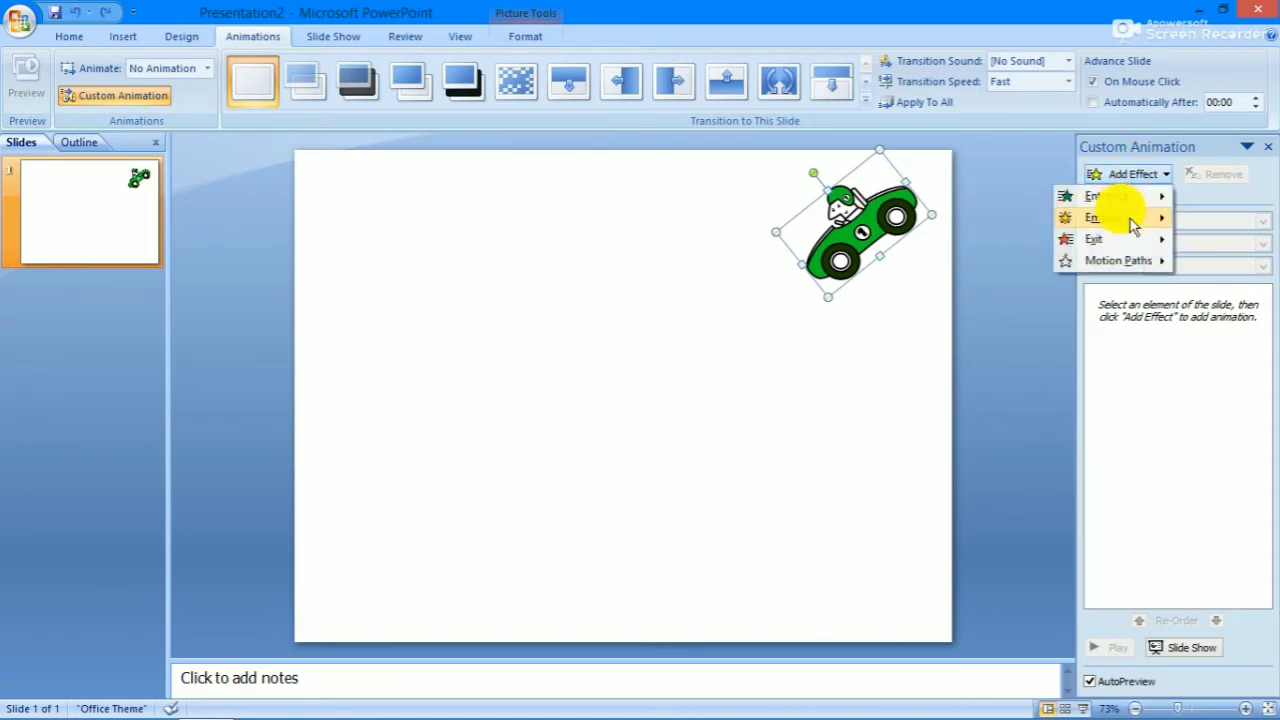
mouse_move(1131, 262)
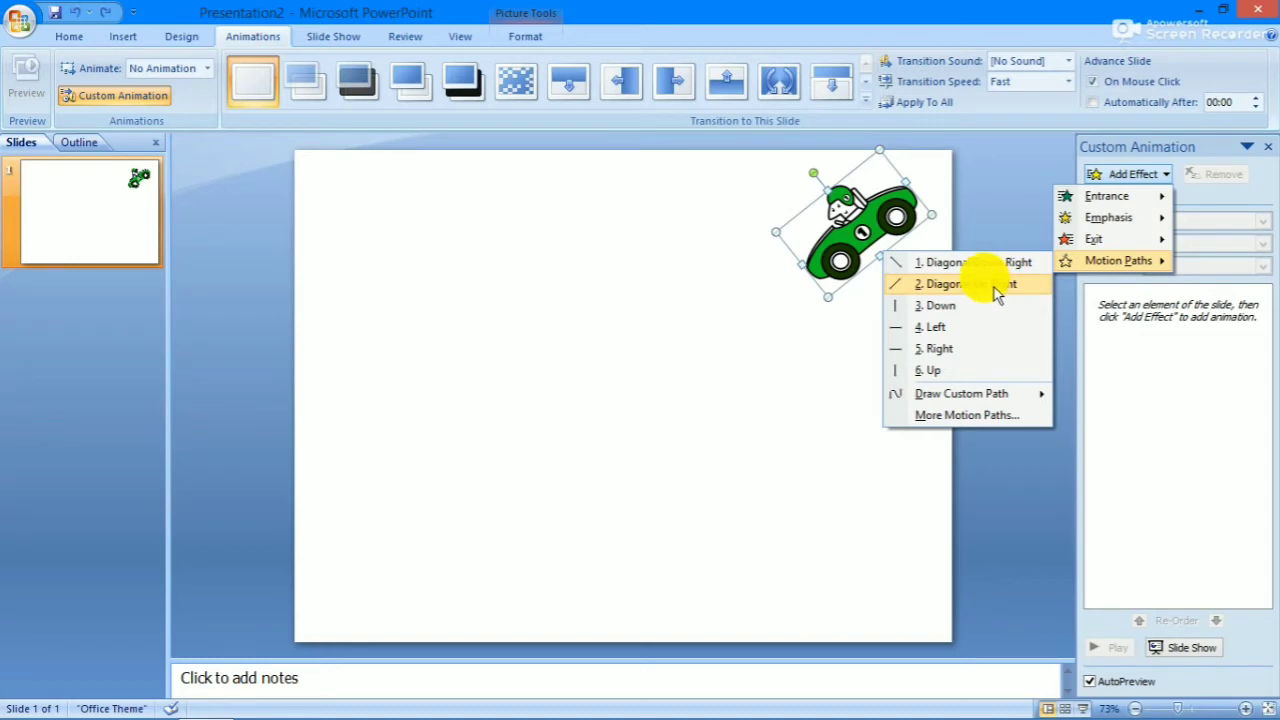
mouse_move(975, 393)
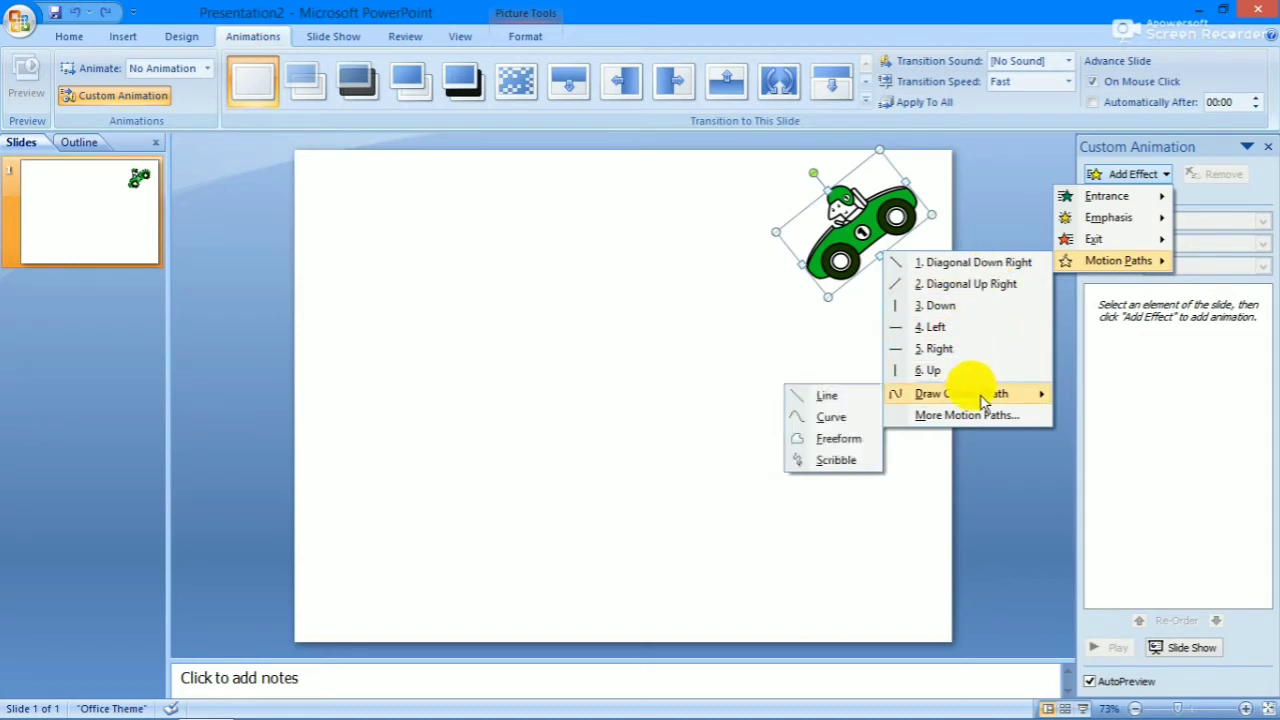
click(868, 393)
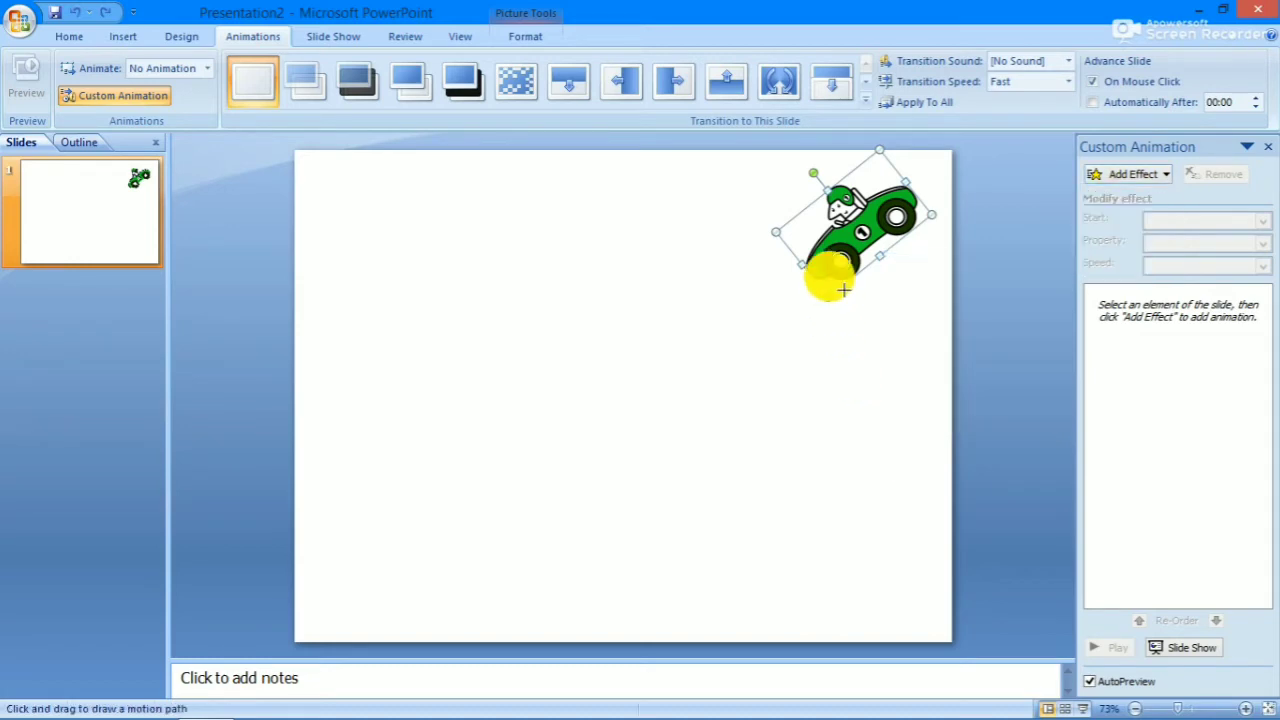
drag(803, 260, 341, 601)
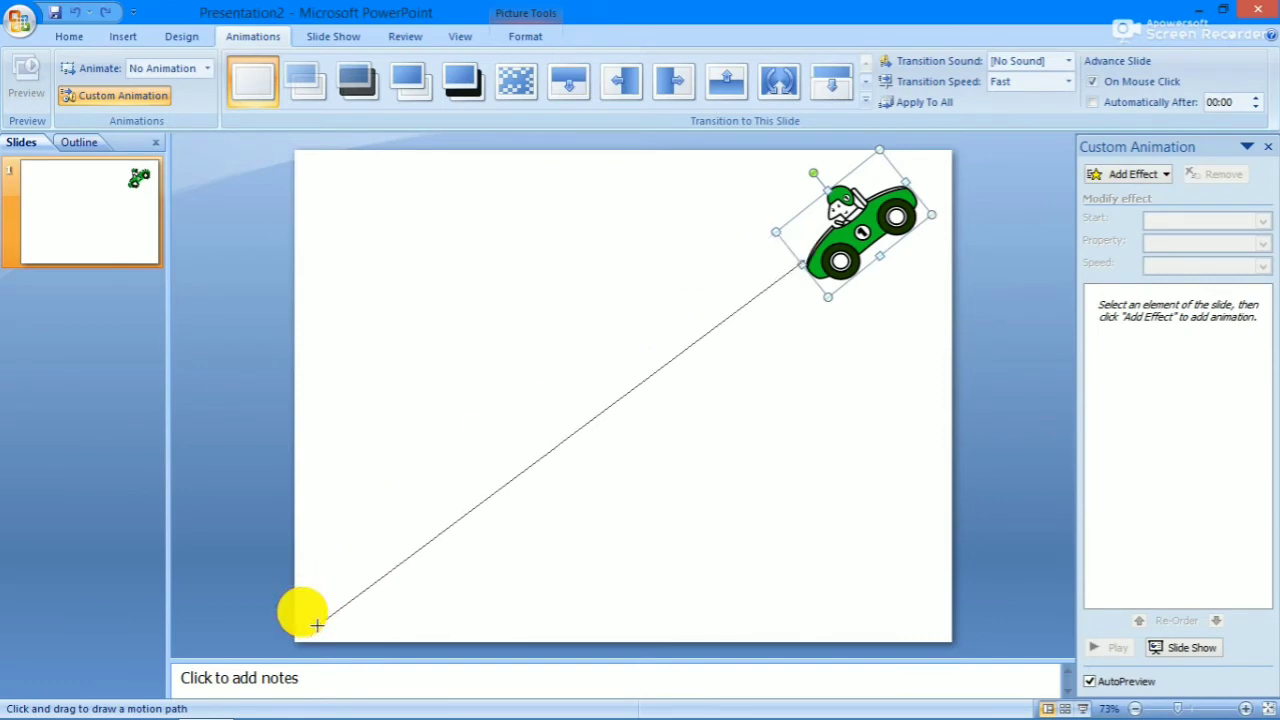
drag(341, 601, 314, 620)
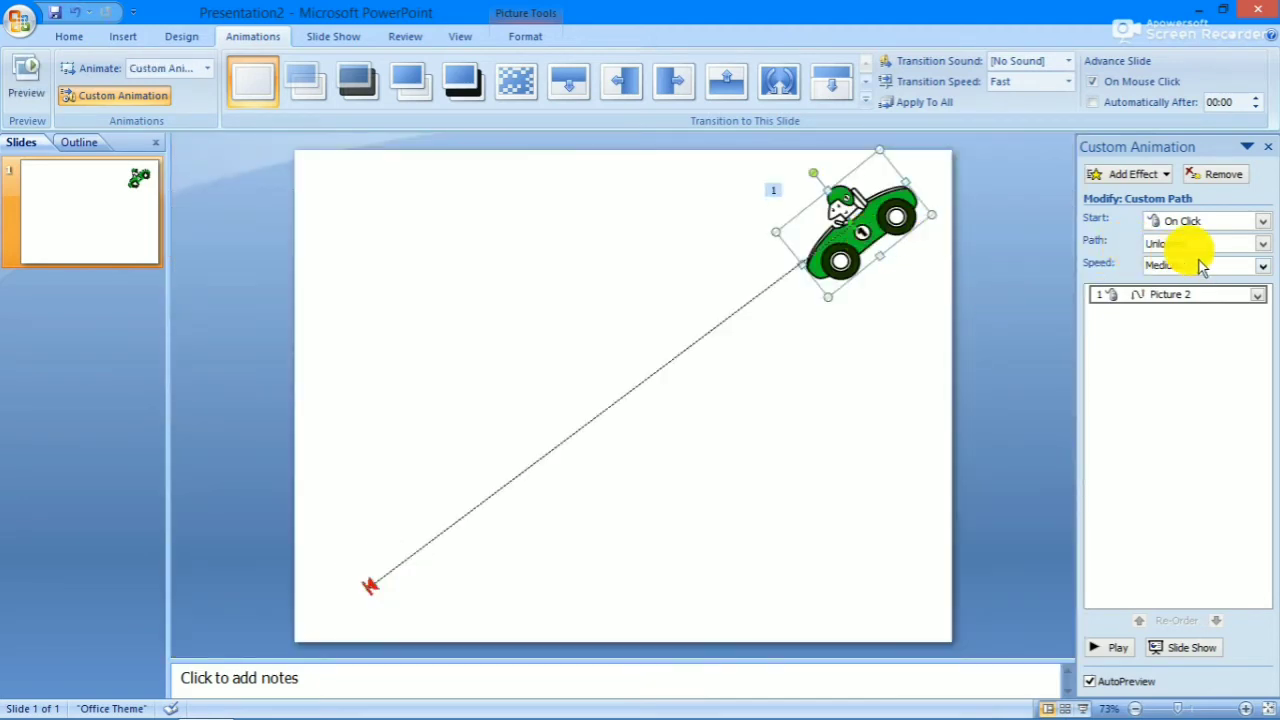
Set the motion path animation's speed to Very Slow
click(1262, 265)
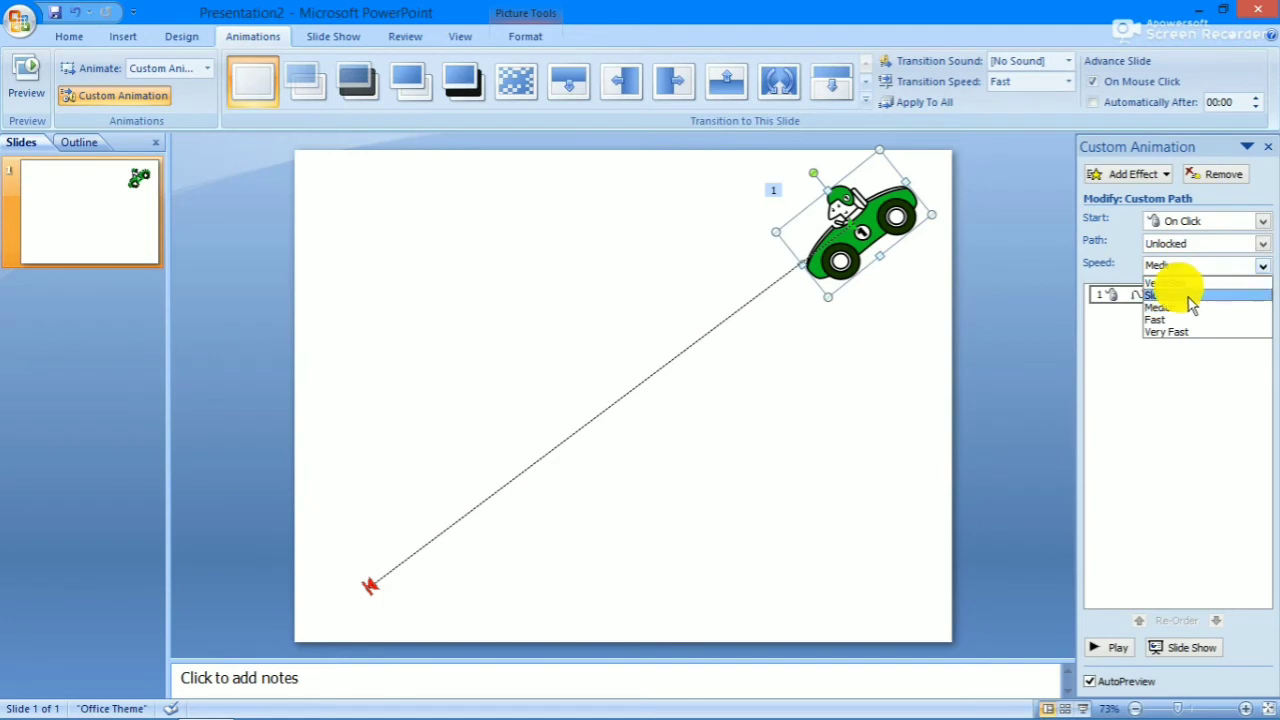
click(1195, 334)
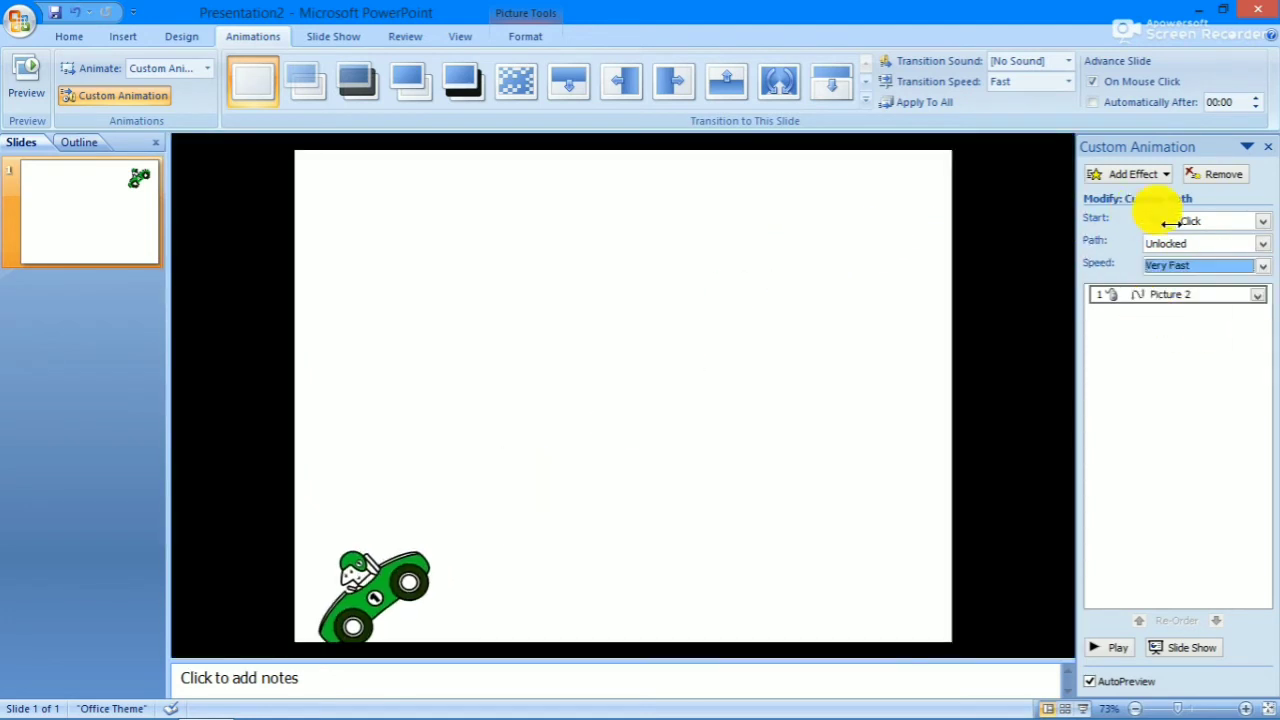
click(1200, 265)
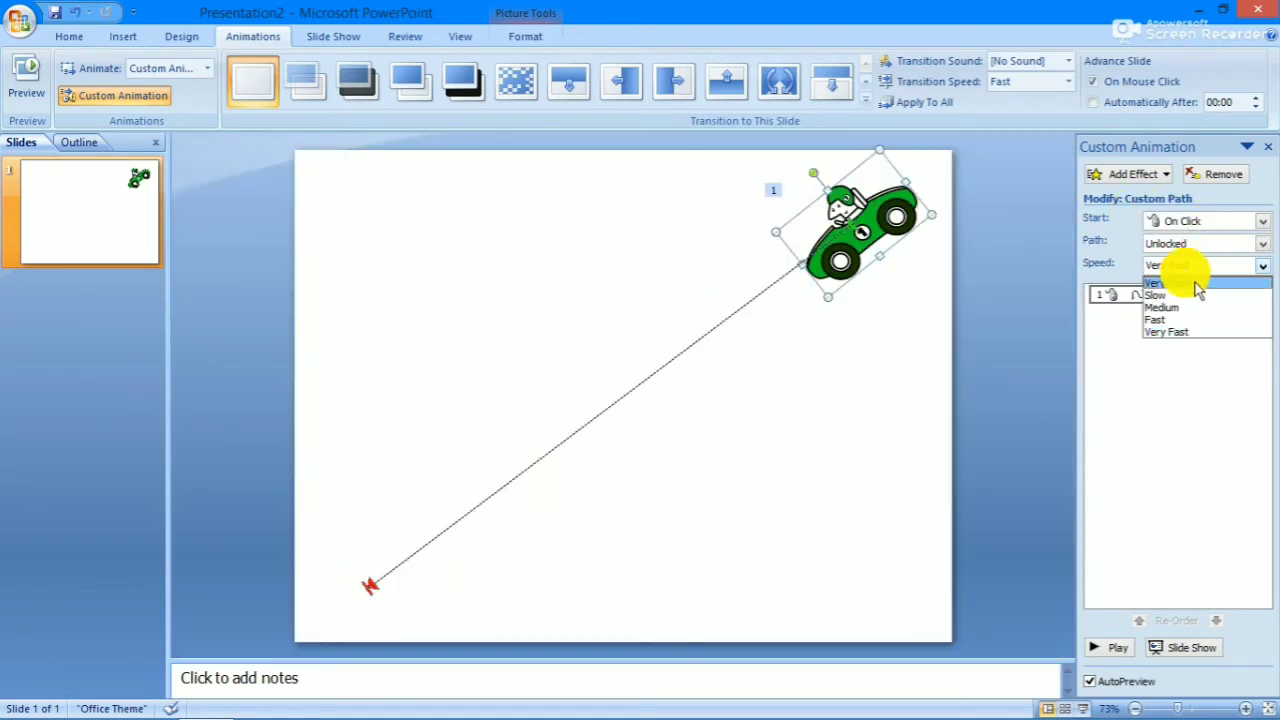
click(1178, 285)
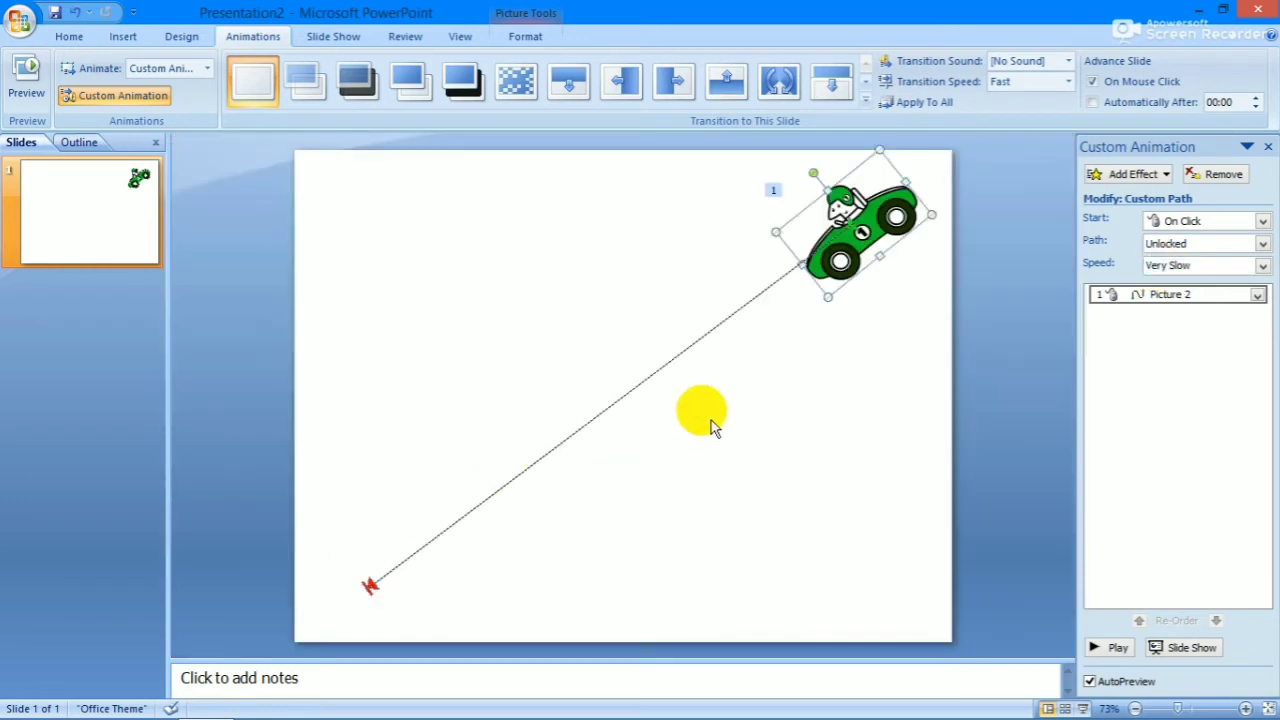
Review the motion path's Path options without changing them, then restore the PowerPoint window
click(770, 417)
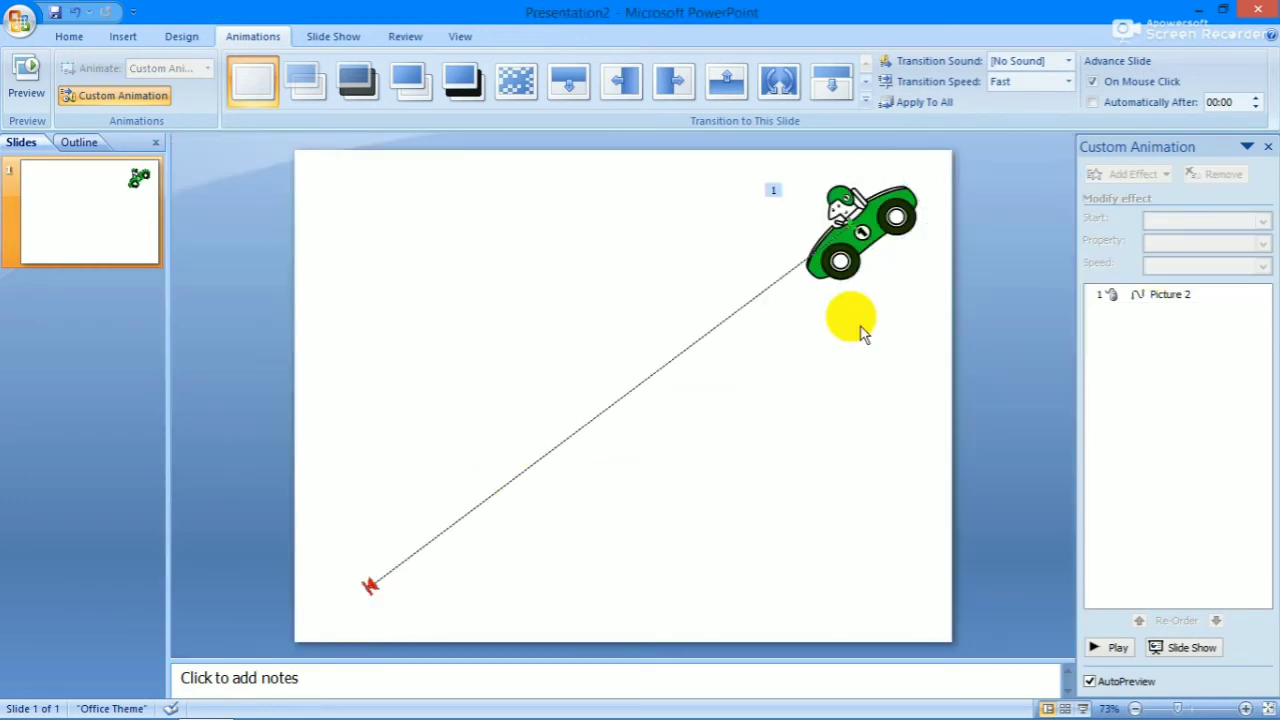
click(872, 268)
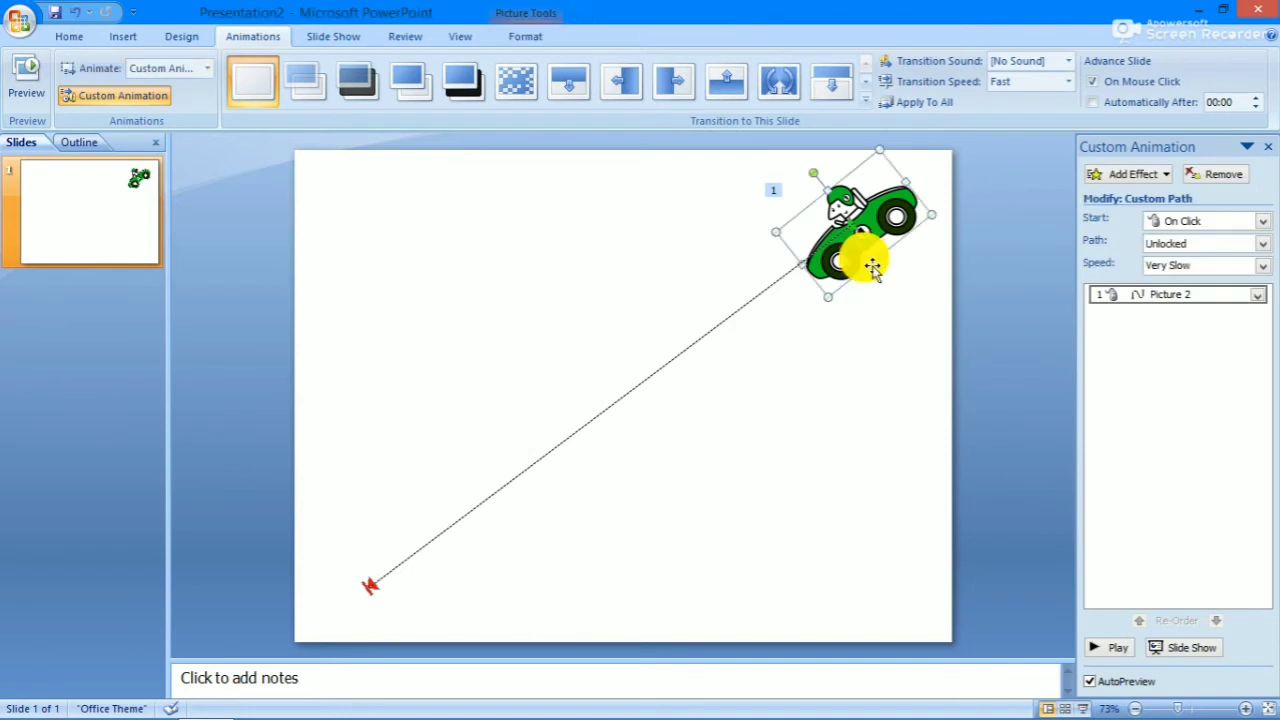
click(1183, 244)
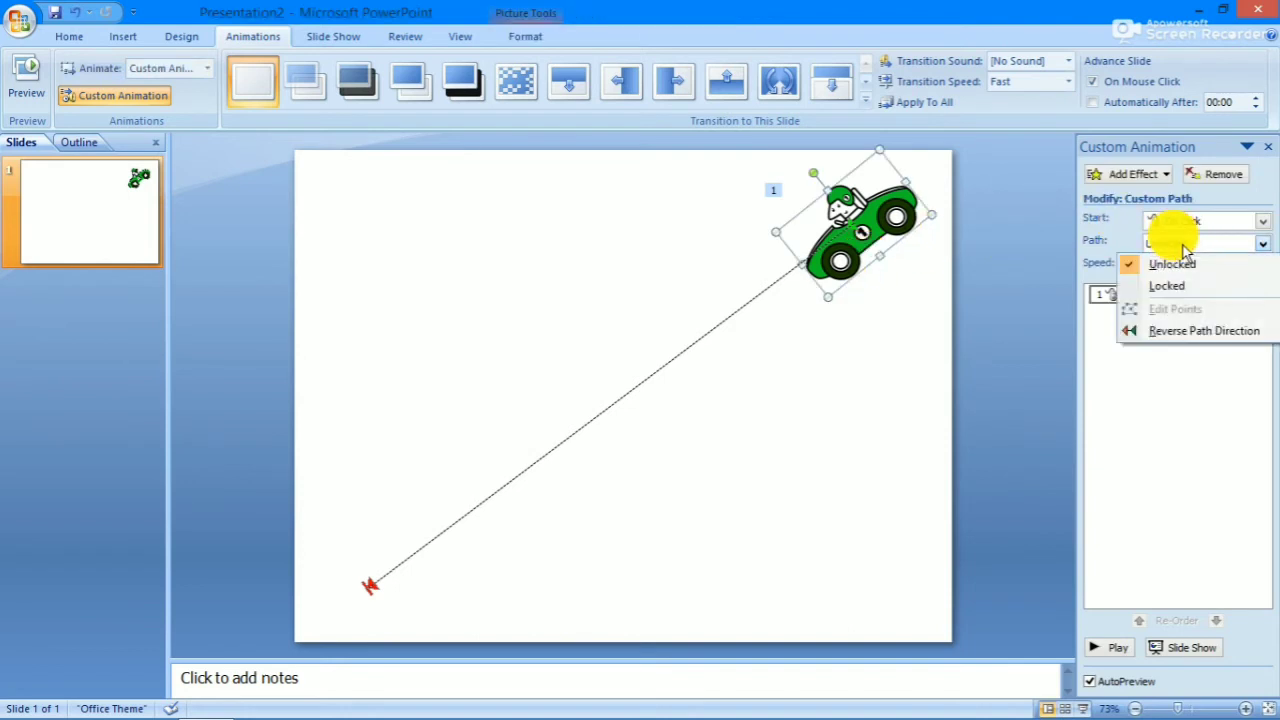
click(1208, 425)
click(919, 246)
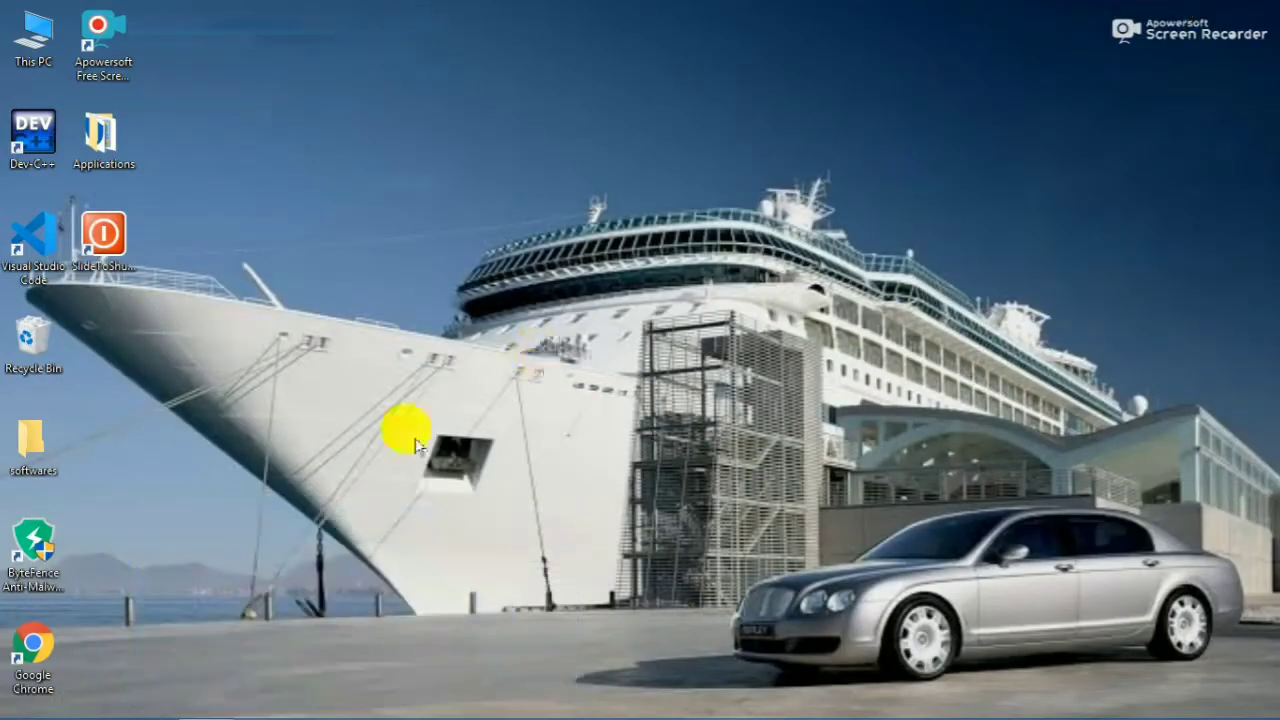
mouse_move(323, 705)
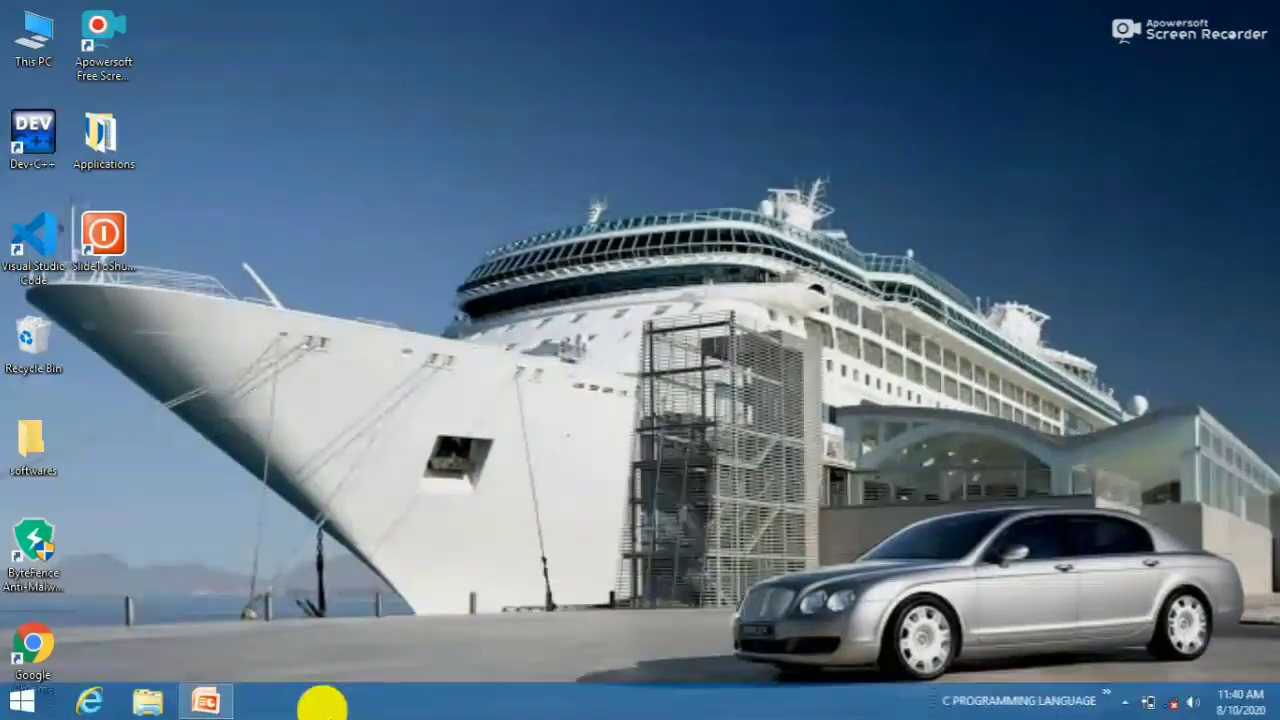
click(222, 706)
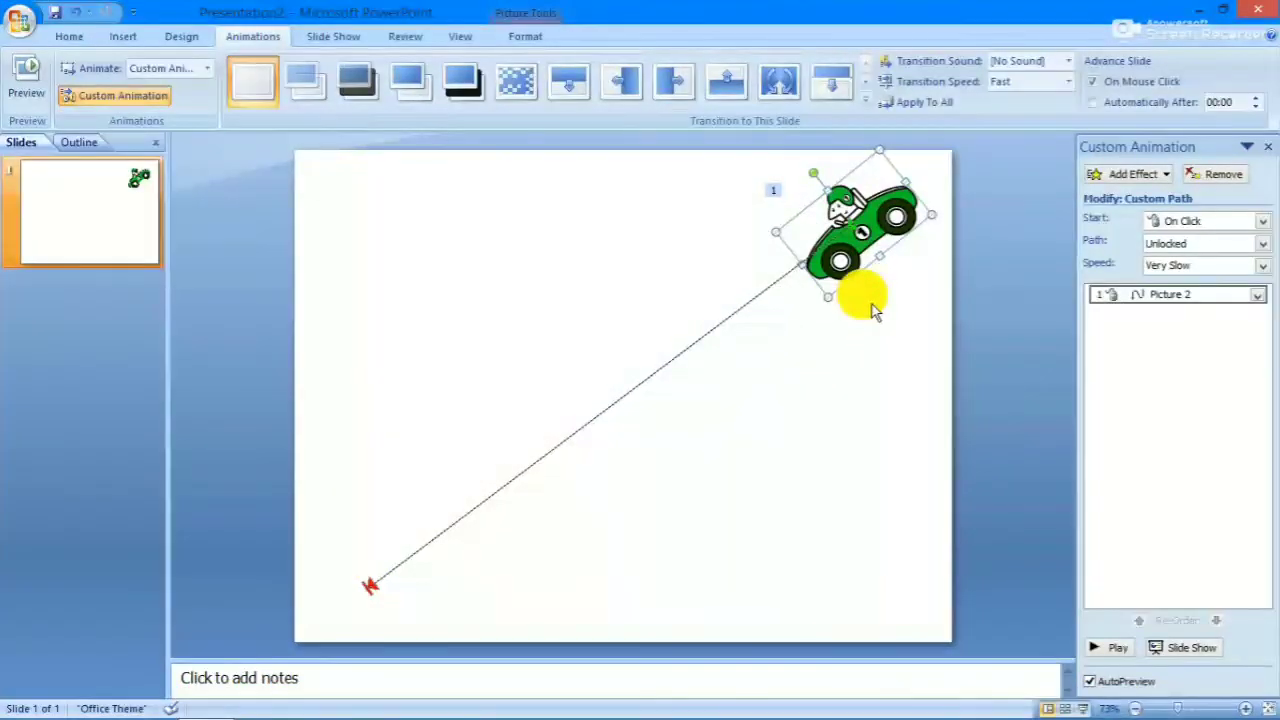
Apply the Dissolve transition to the slide, then view and close the empty Custom Shows list
click(536, 85)
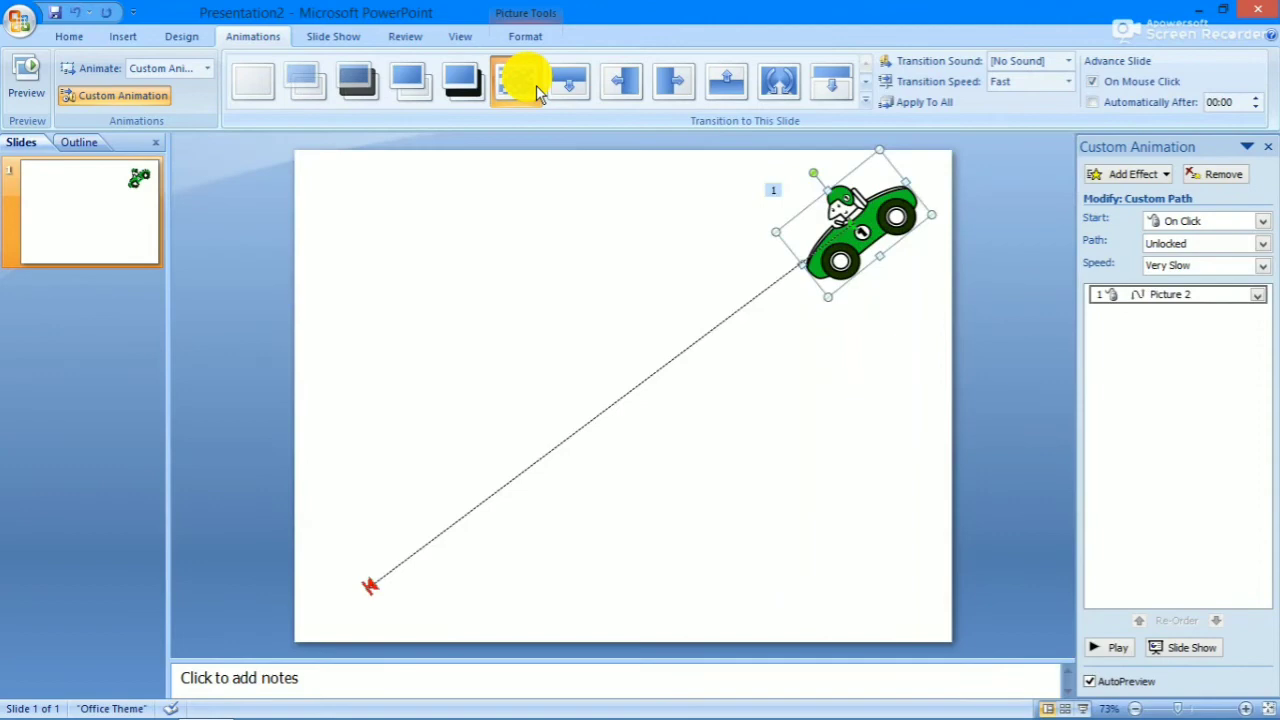
click(536, 85)
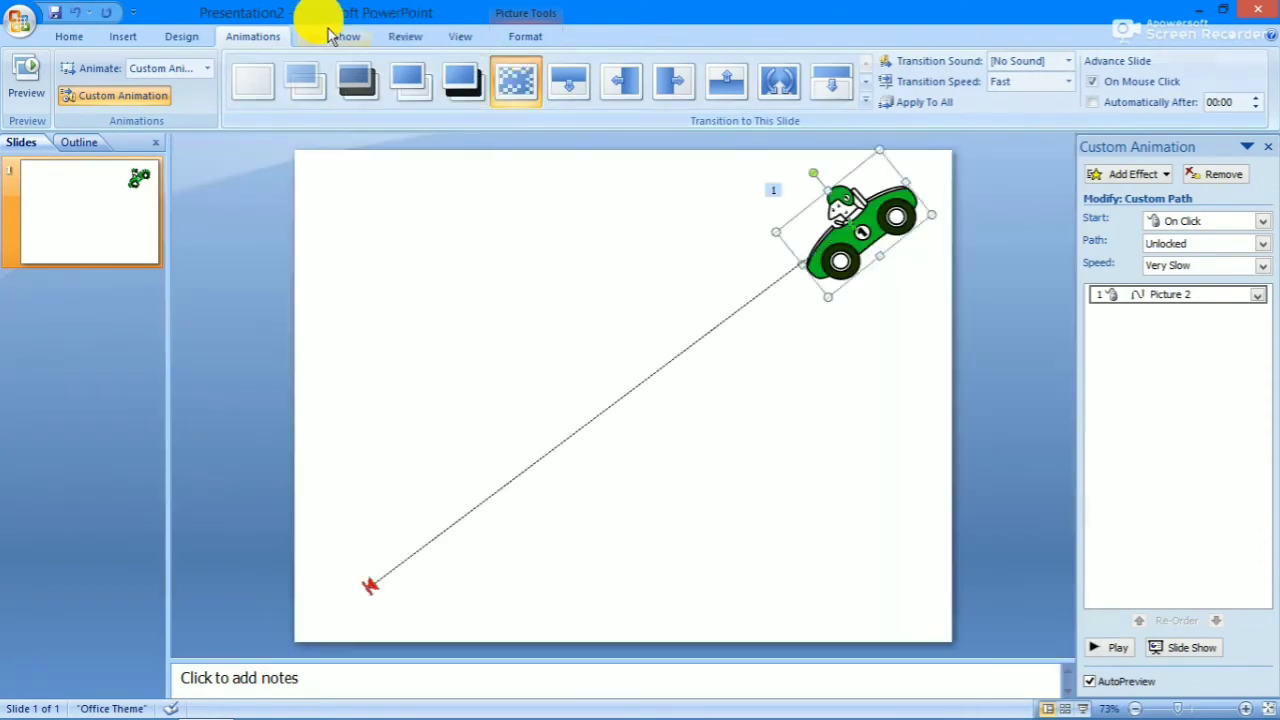
click(335, 38)
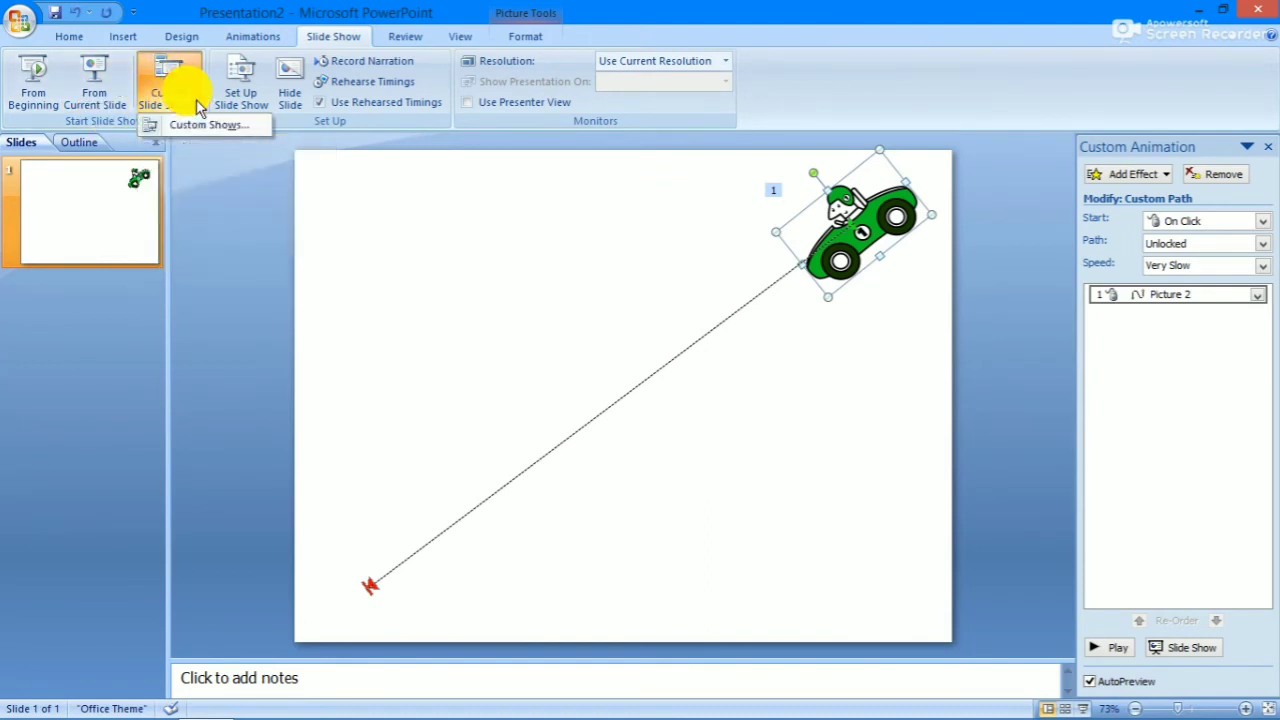
click(208, 124)
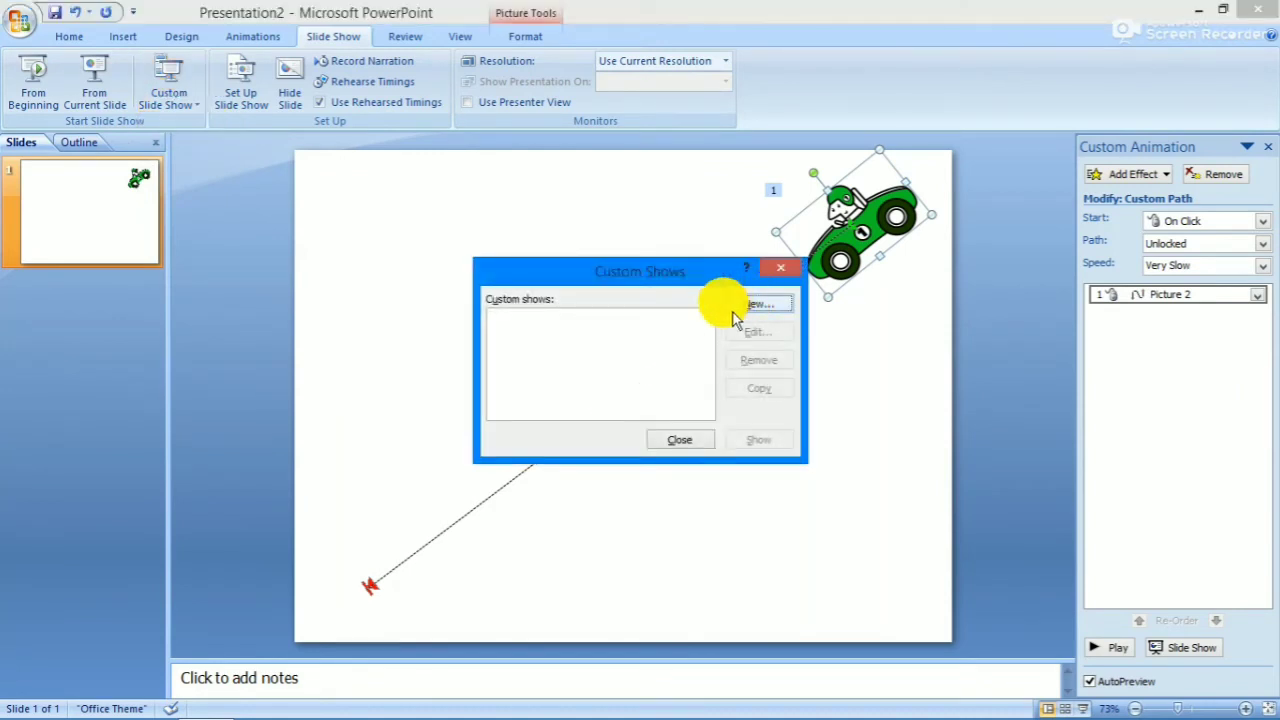
click(680, 442)
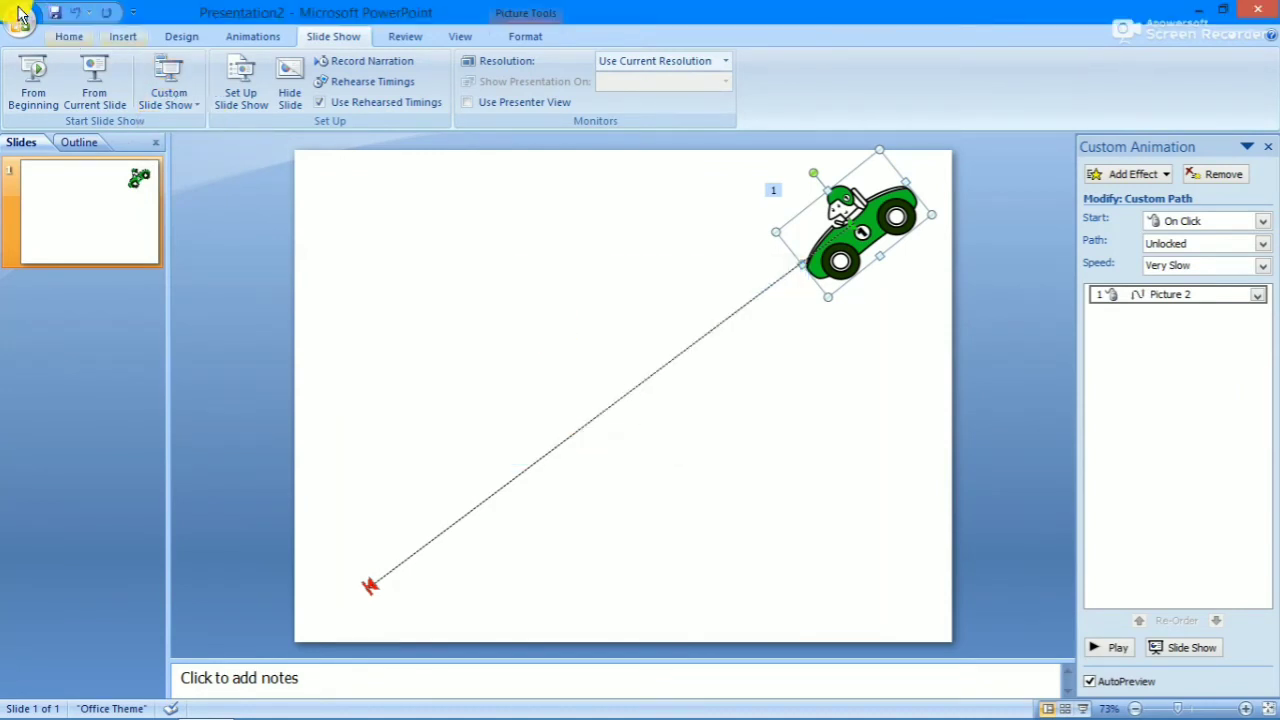
Run the slide show from the beginning to watch the car drive its path, then exit
click(28, 75)
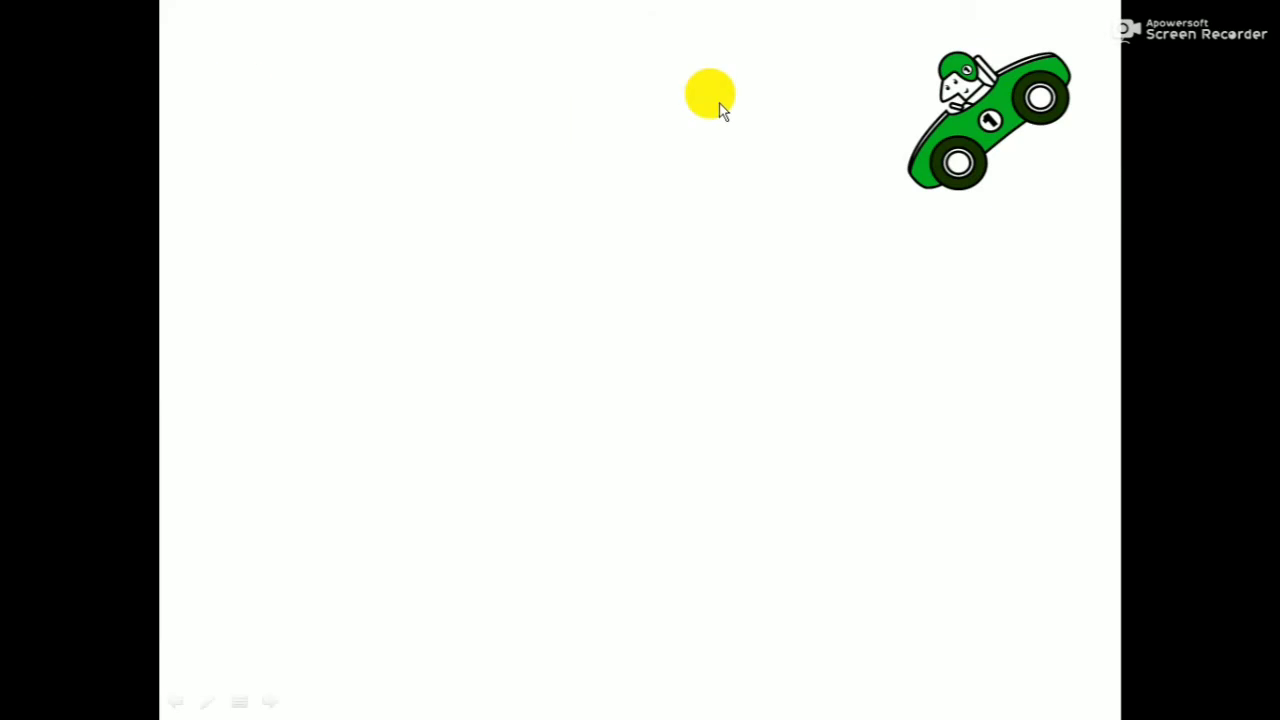
click(868, 76)
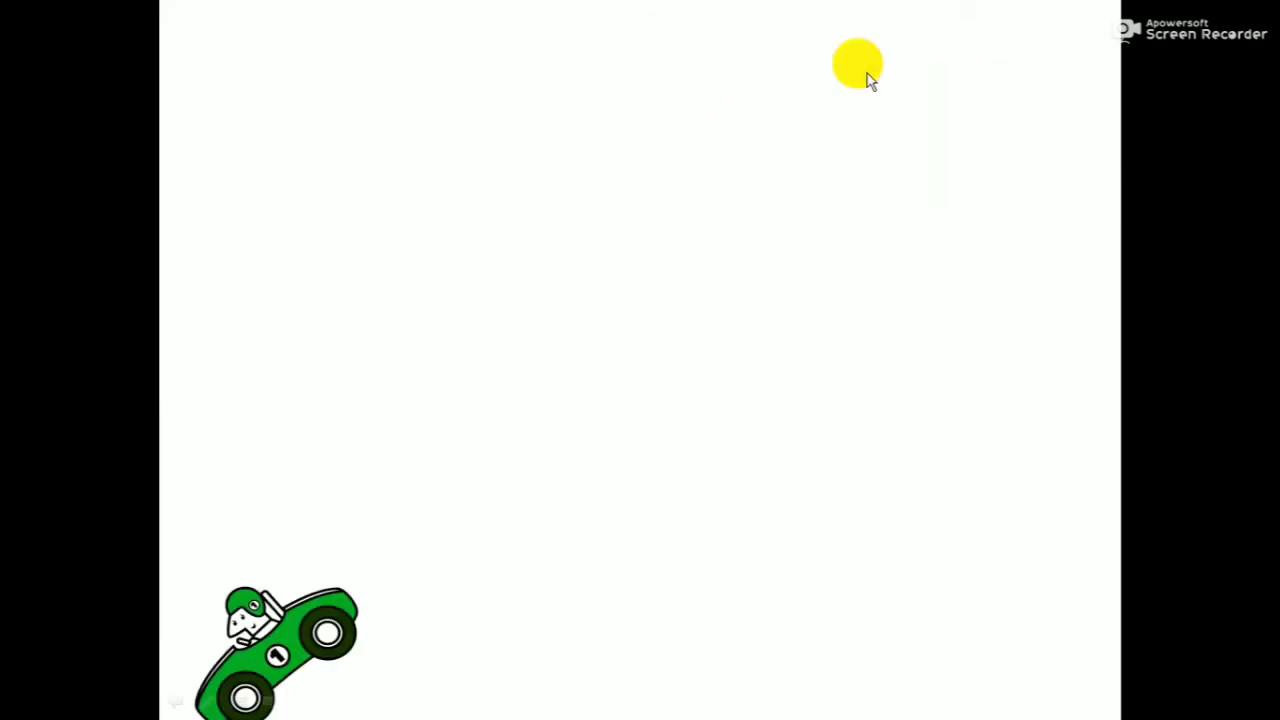
click(868, 75)
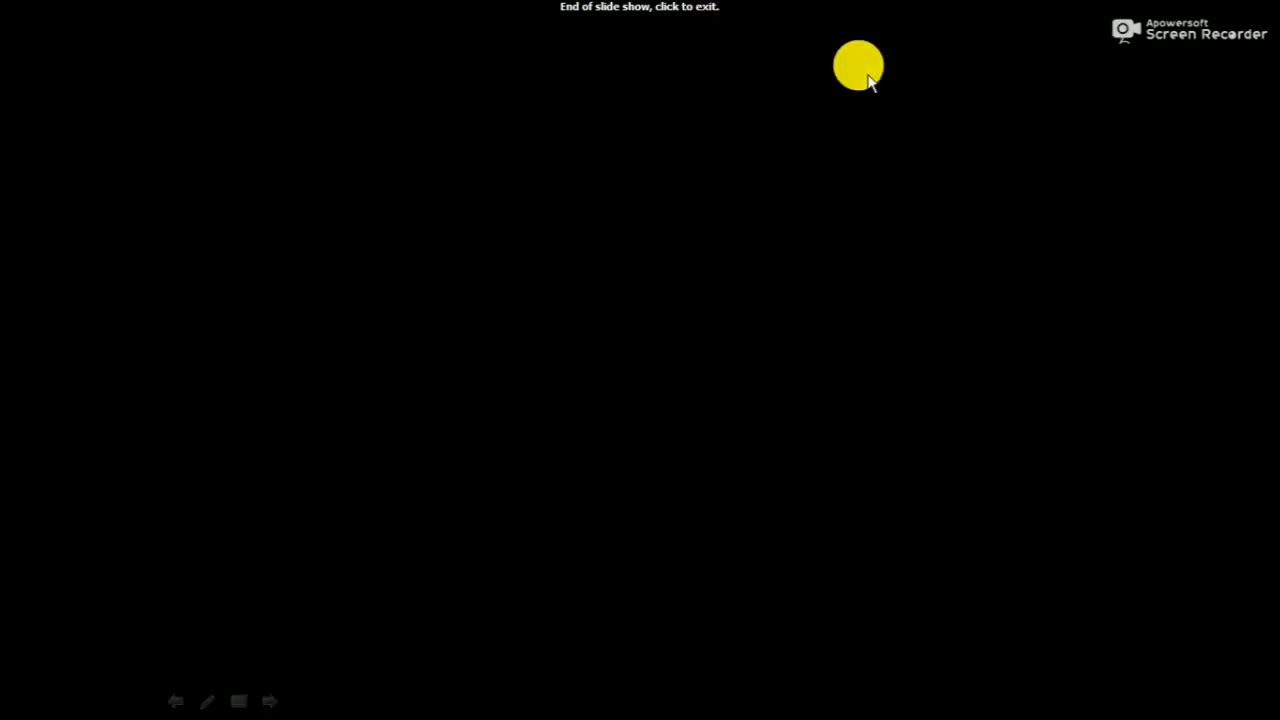
click(654, 78)
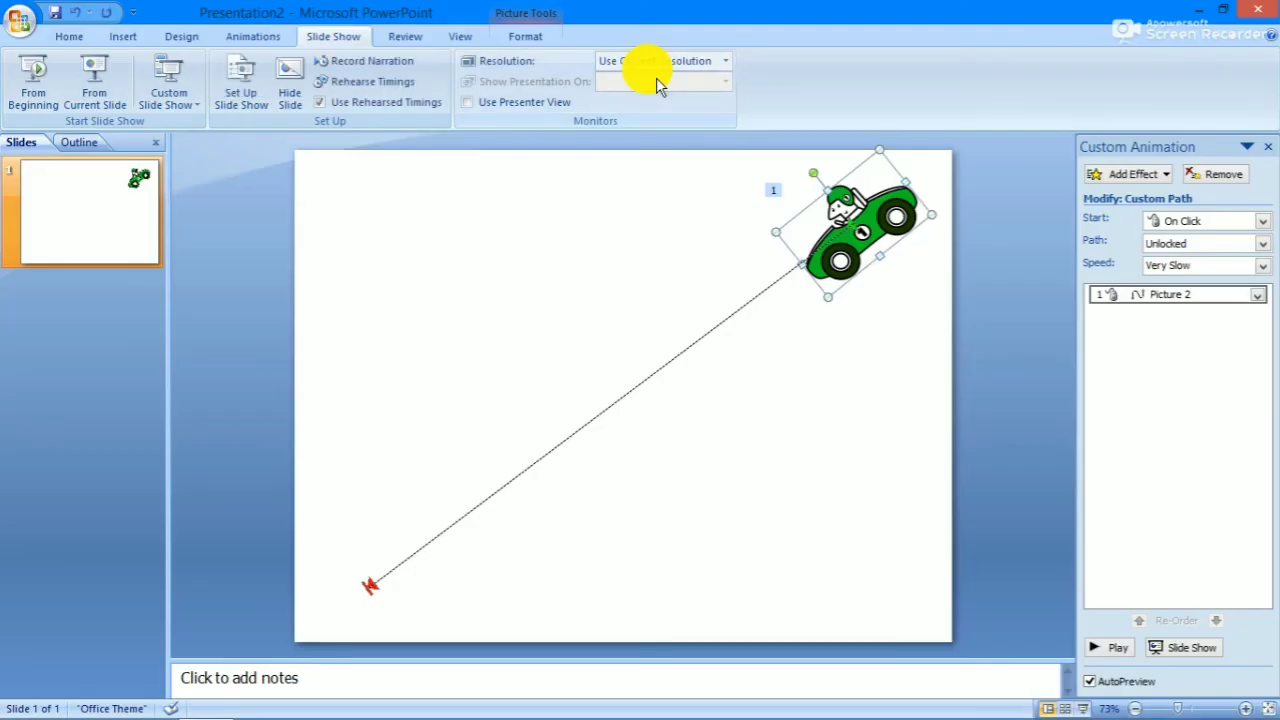
Run the show once more, then nudge the motion path's end point slightly left
click(66, 80)
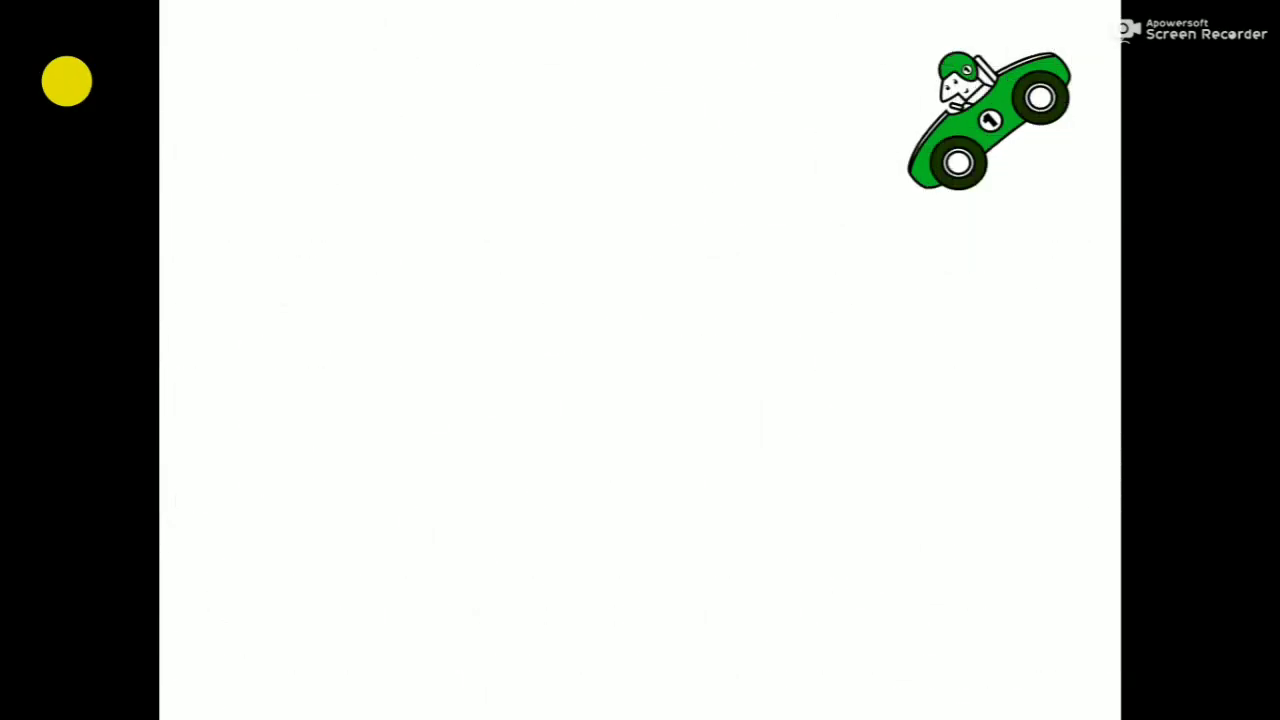
click(66, 80)
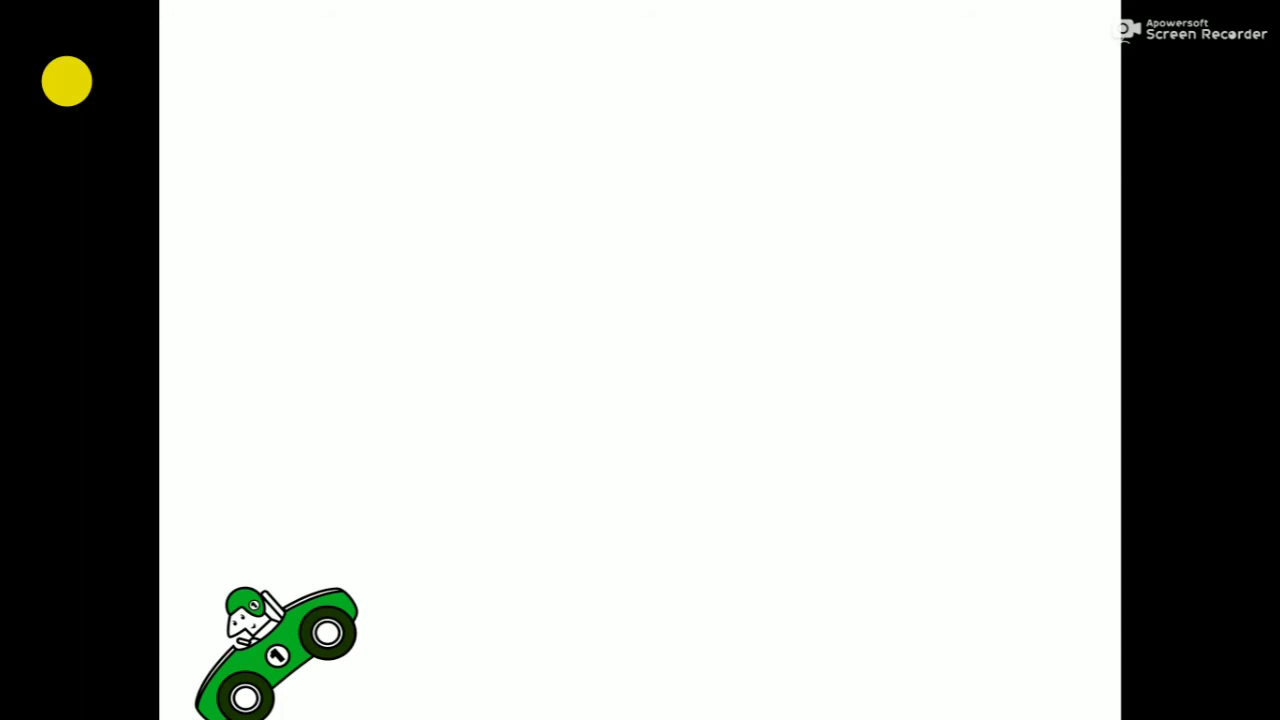
click(77, 100)
click(75, 95)
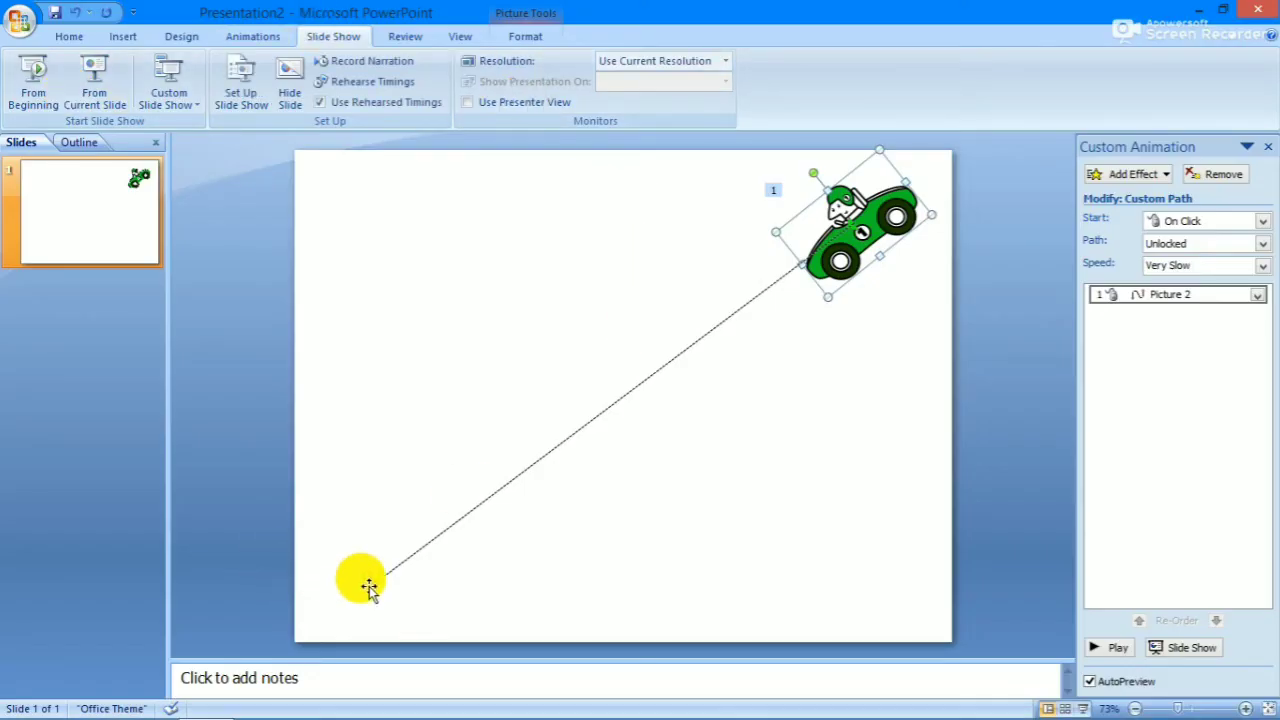
drag(368, 588, 352, 573)
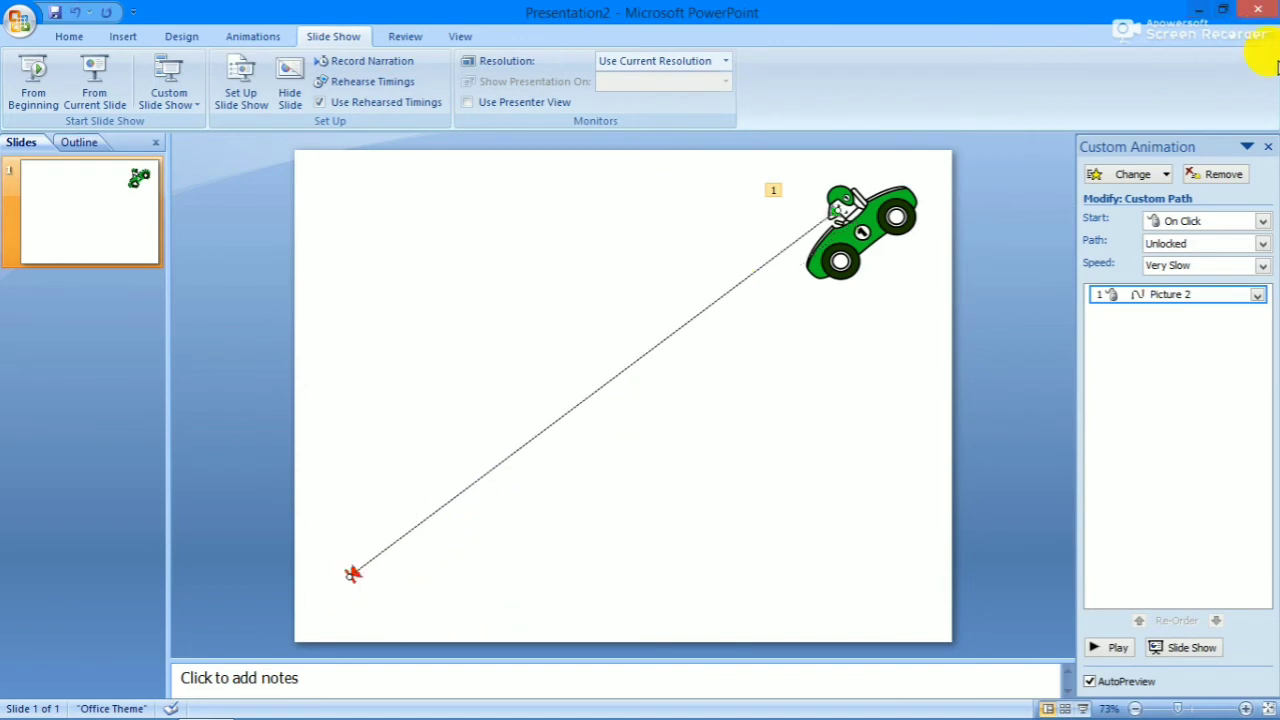
Remove the car's straight path and draw a freehand Scribble motion path looping from the car across the slide
click(1228, 175)
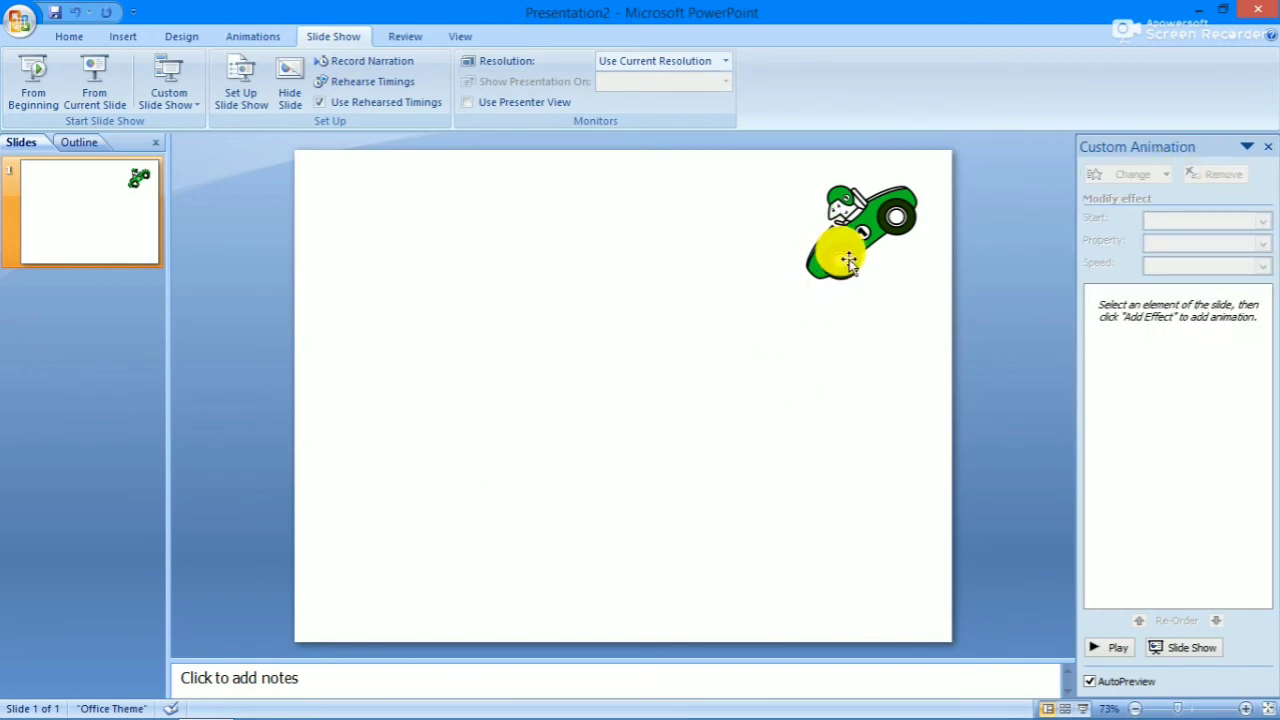
click(848, 250)
click(1165, 173)
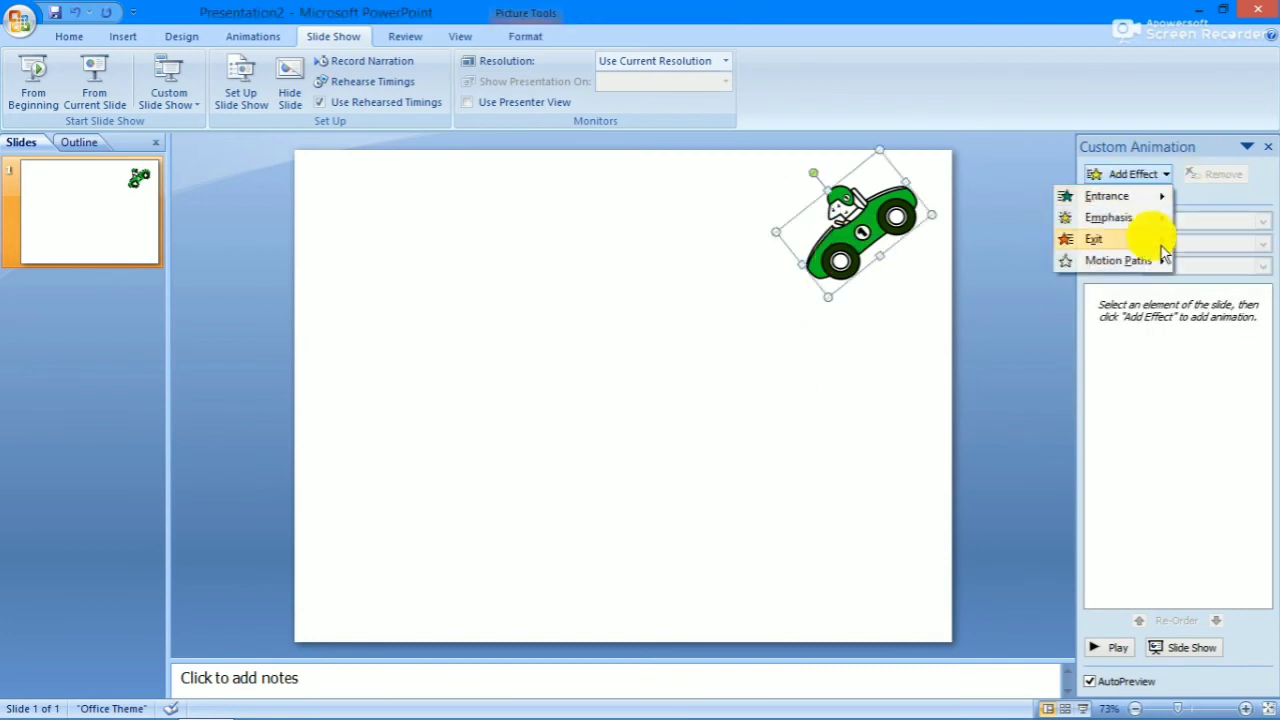
mouse_move(1137, 258)
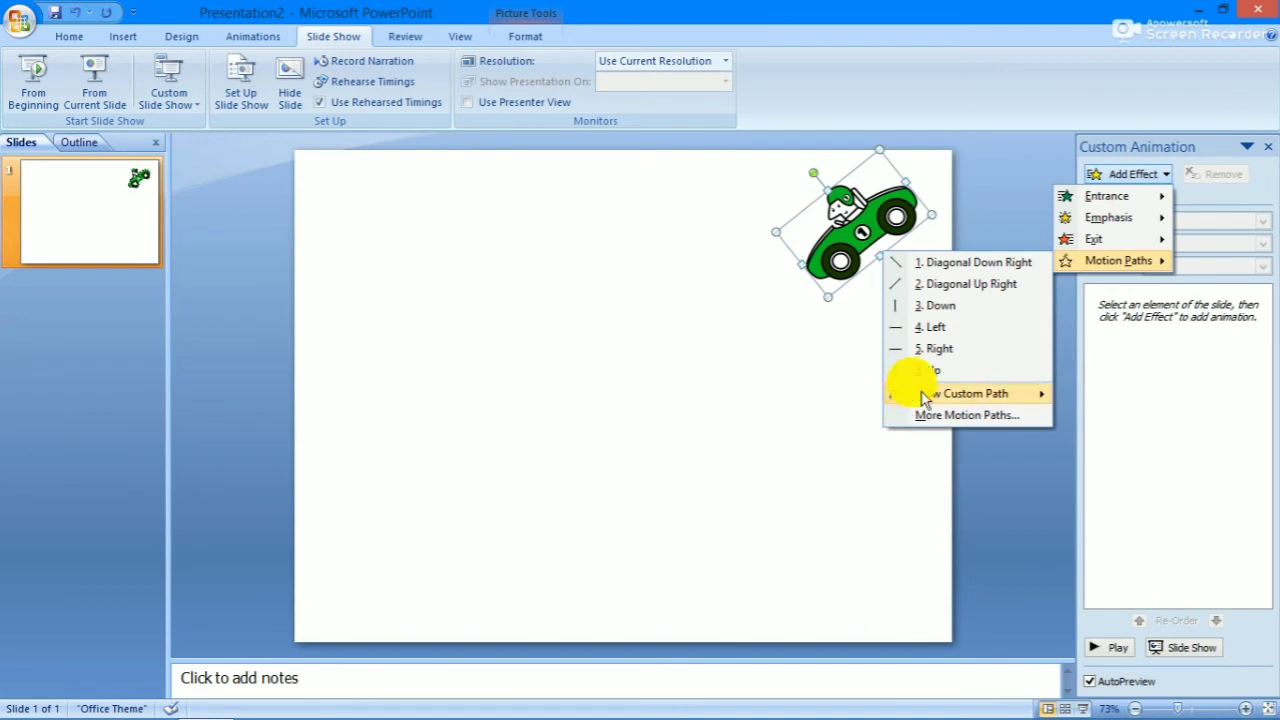
mouse_move(924, 398)
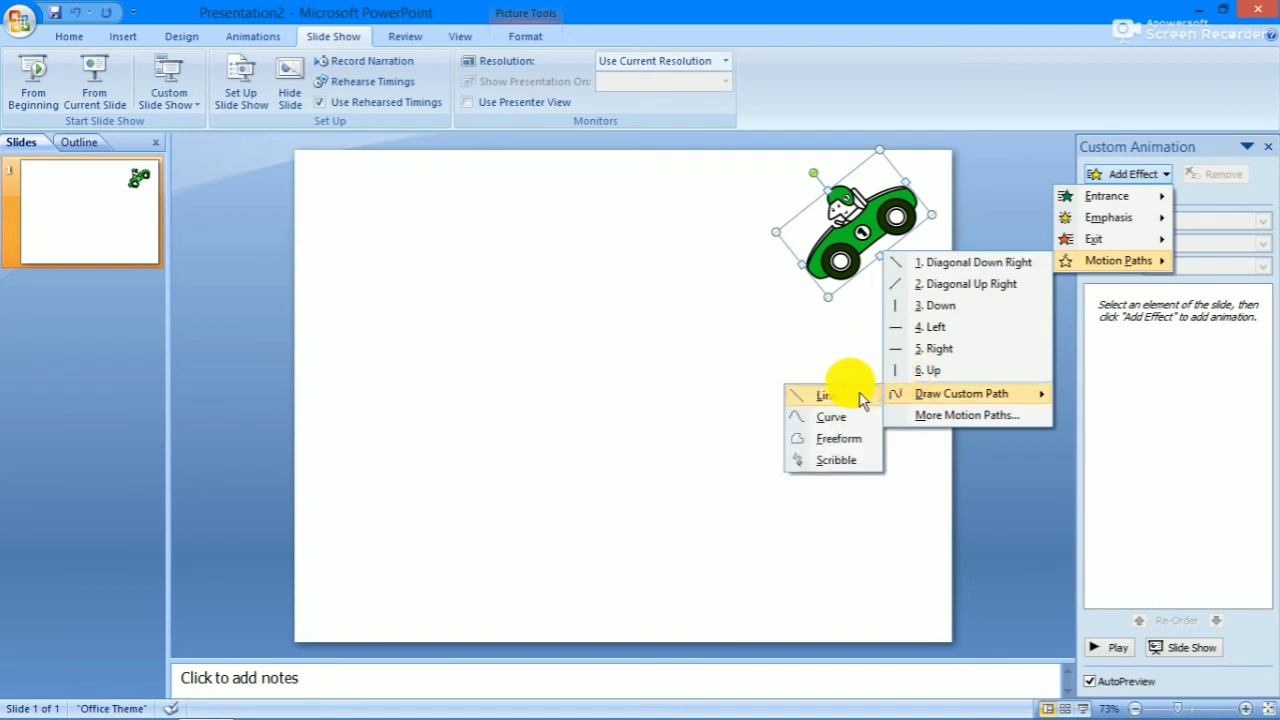
click(848, 438)
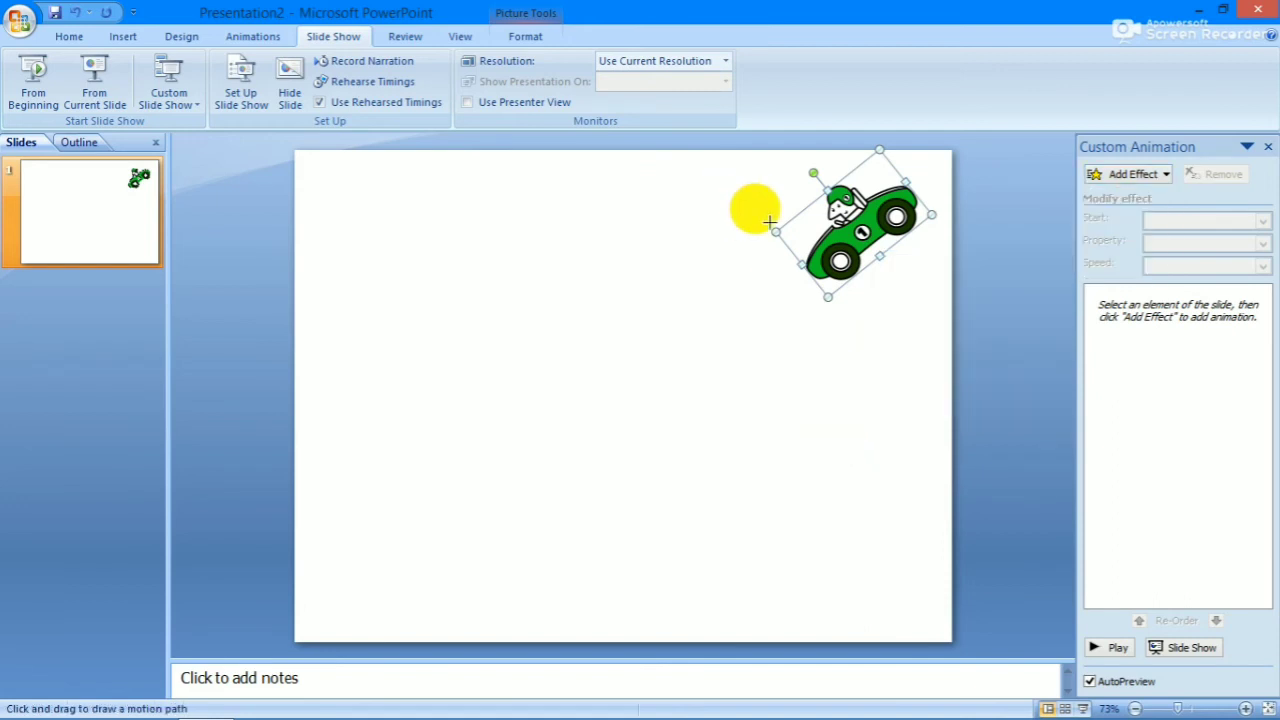
drag(769, 221, 547, 260)
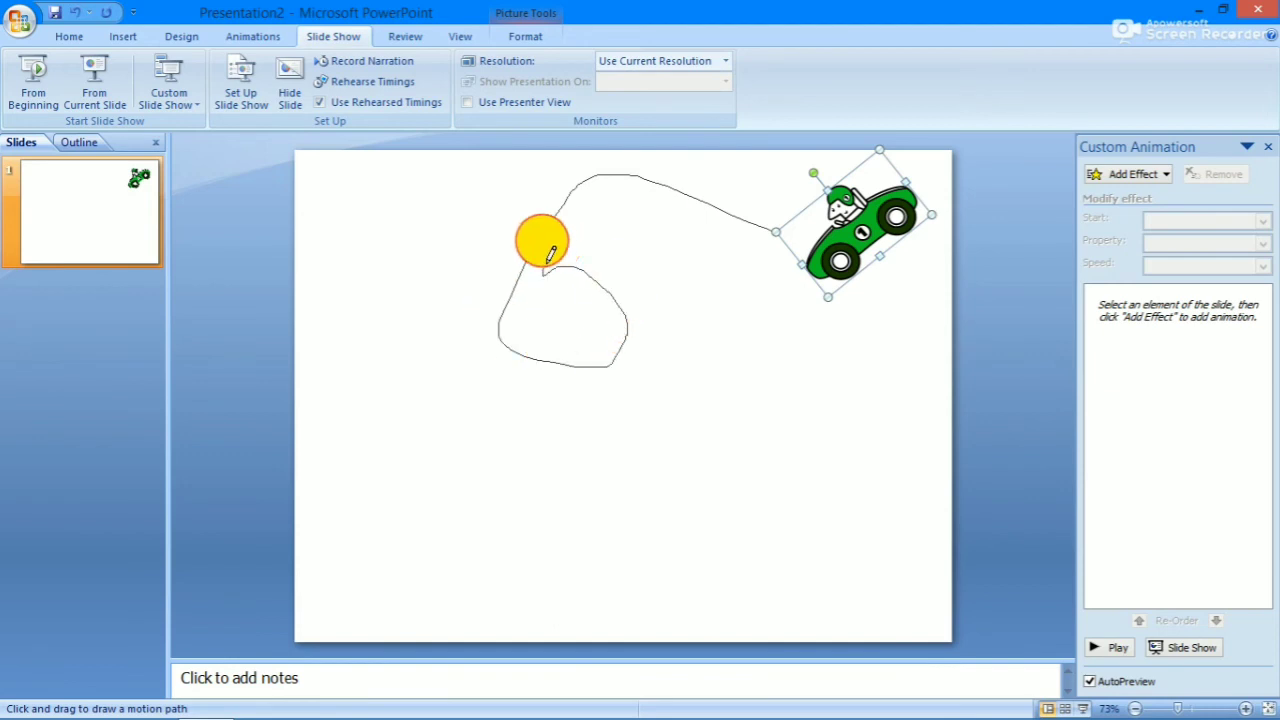
mouse_move(547, 260)
mouse_down()
mouse_move(395, 424)
mouse_move(975, 201)
mouse_move(580, 273)
mouse_move(455, 260)
mouse_up()
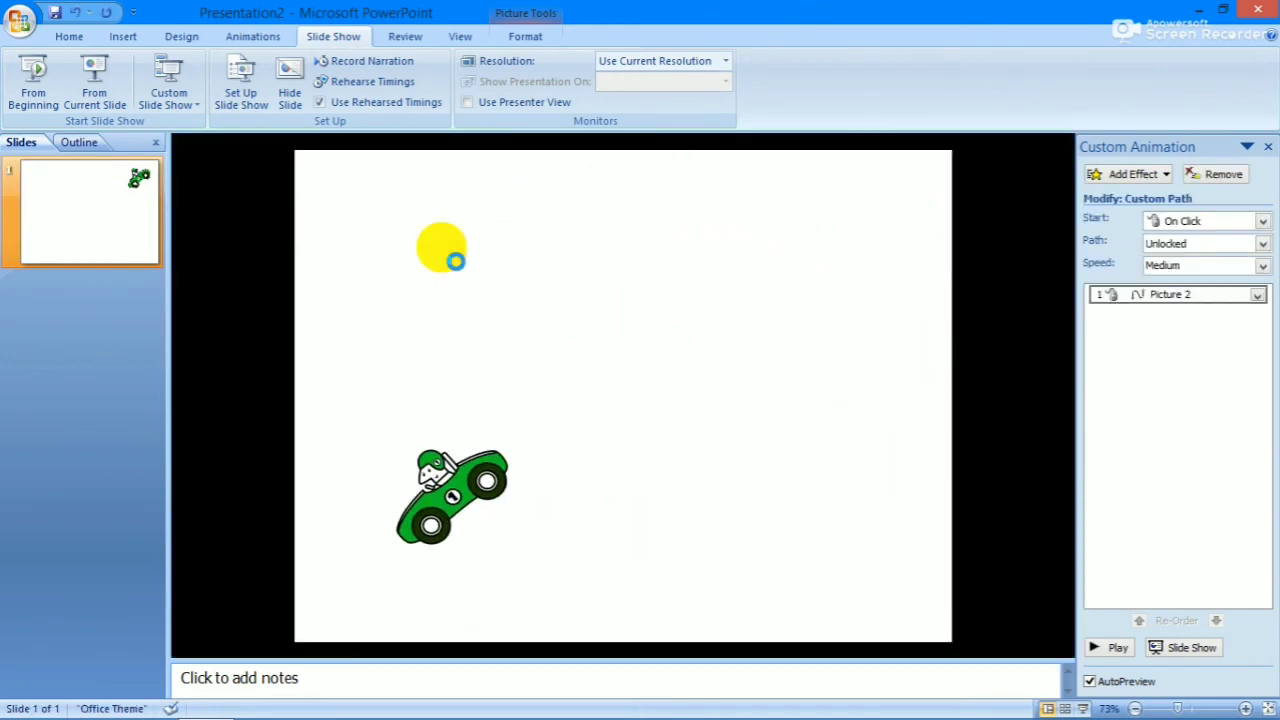